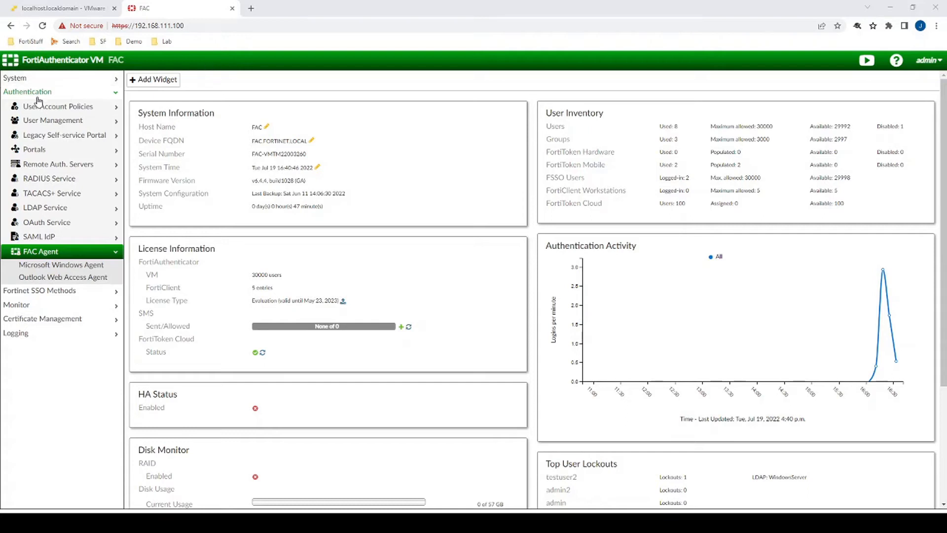
# - Download the Microsoft Windows Agent installer and sign in to the Windows test machine
pyautogui.click(53, 267)
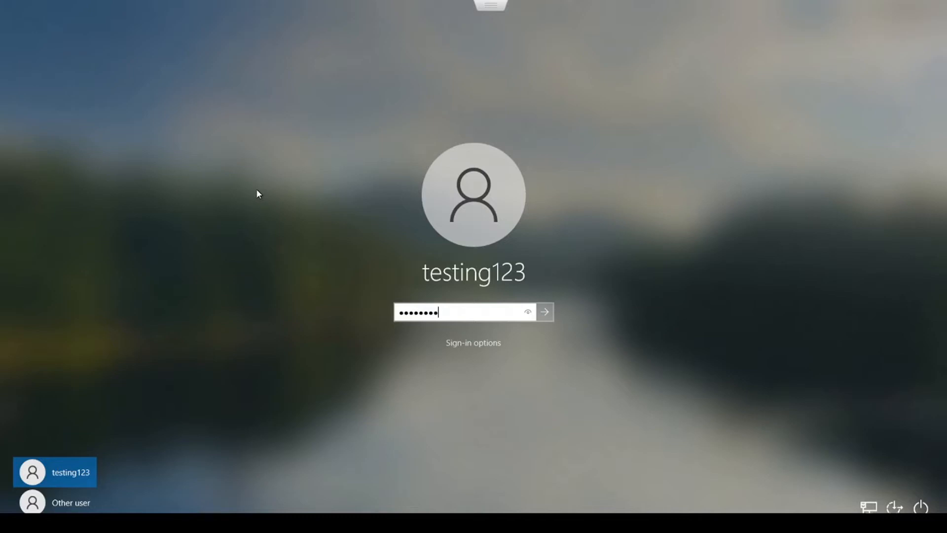
pyautogui.press('Return')
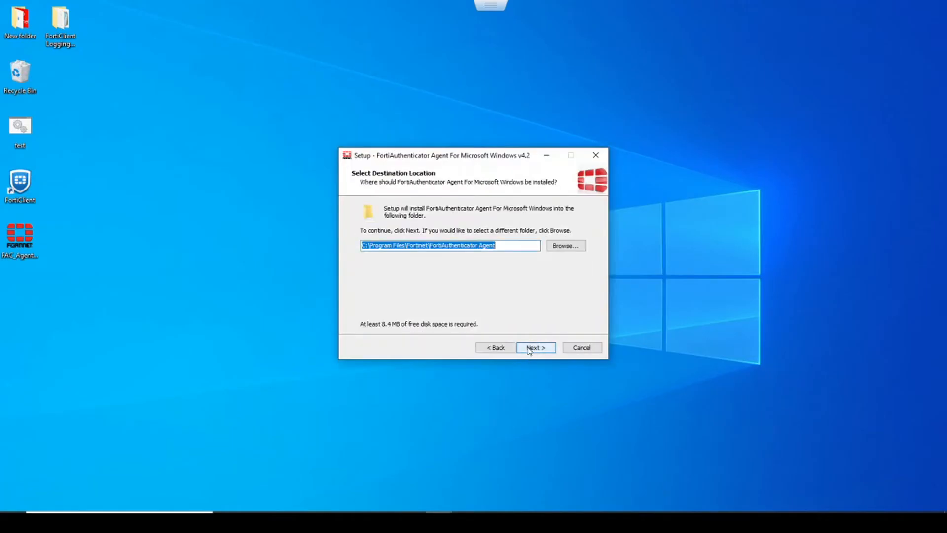
# - Install the agent and enter 192.168.111.100 as the FortiAuthenticator Name/IP
pyautogui.click(534, 347)
pyautogui.click(534, 349)
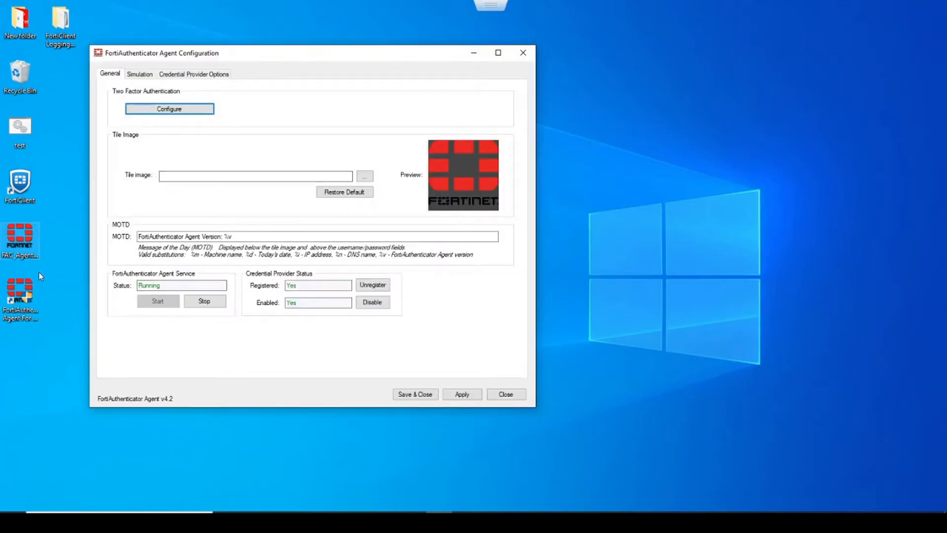
pyautogui.click(169, 109)
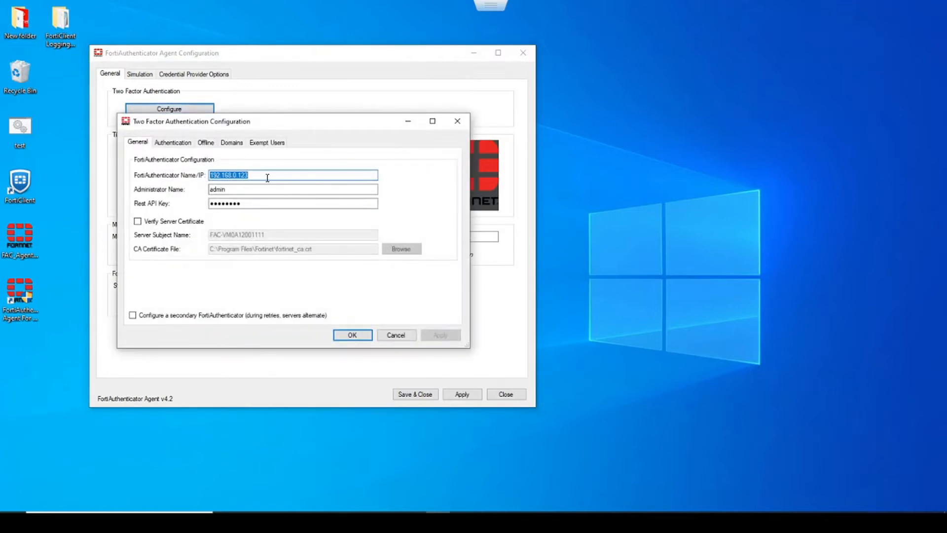
pyautogui.write('192.168.11')
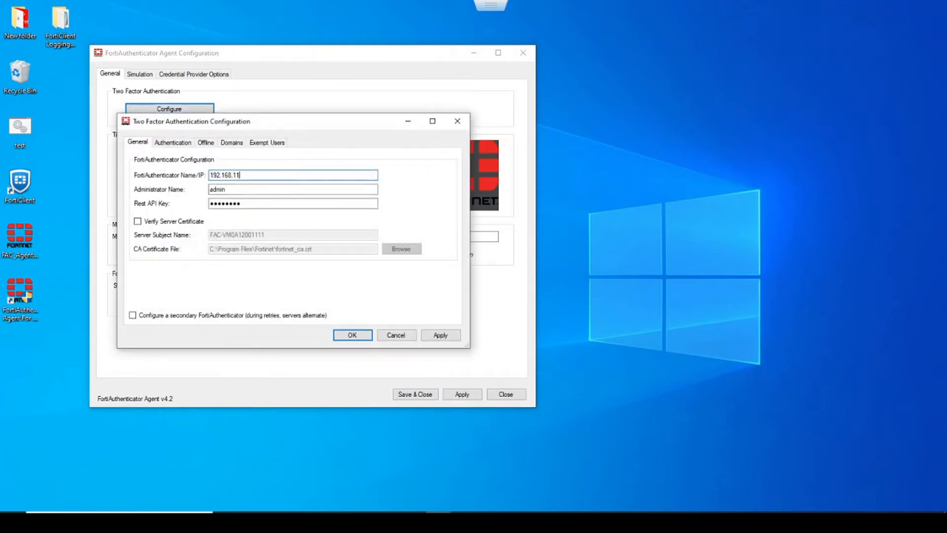
pyautogui.write('1.1050')
pyautogui.doubleClick(243, 187)
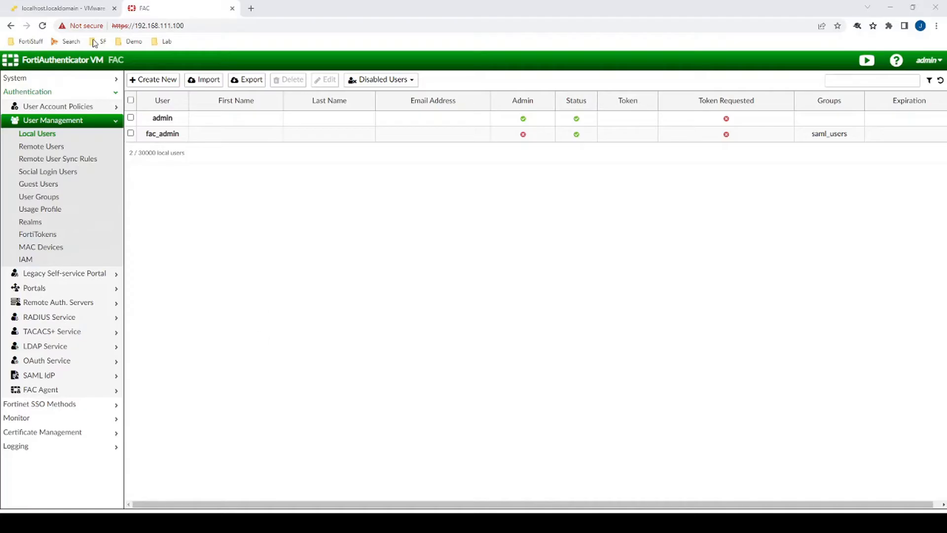
# - Create local user api_admin with a password, the Administrator role and full permission
pyautogui.click(159, 86)
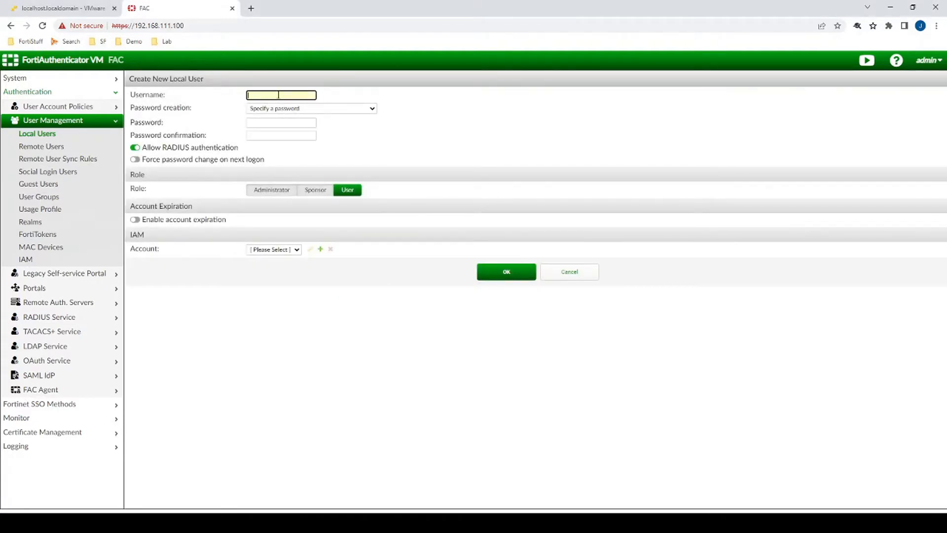
pyautogui.write('api_admin')
pyautogui.click(265, 123)
pyautogui.write('••••••••')
pyautogui.press('Tab')
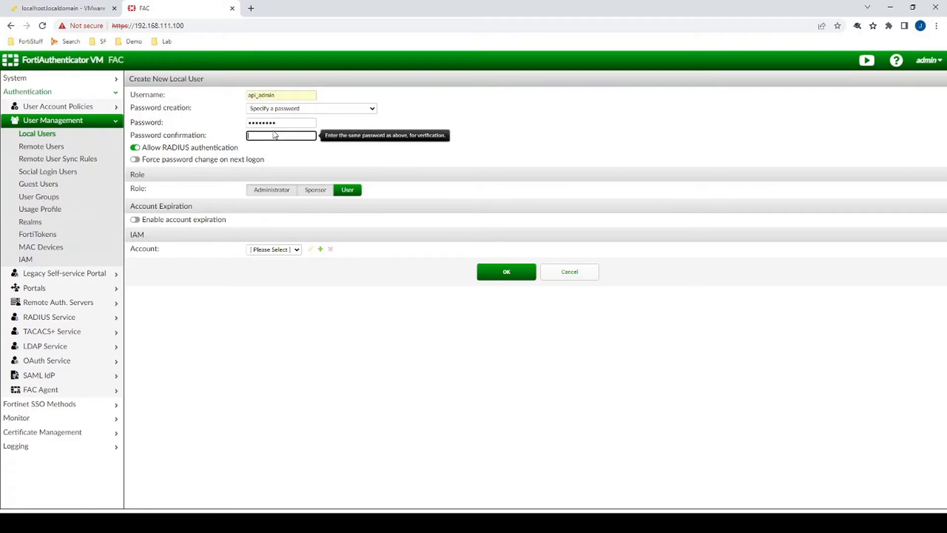
pyautogui.write('••••••••')
pyautogui.click(269, 192)
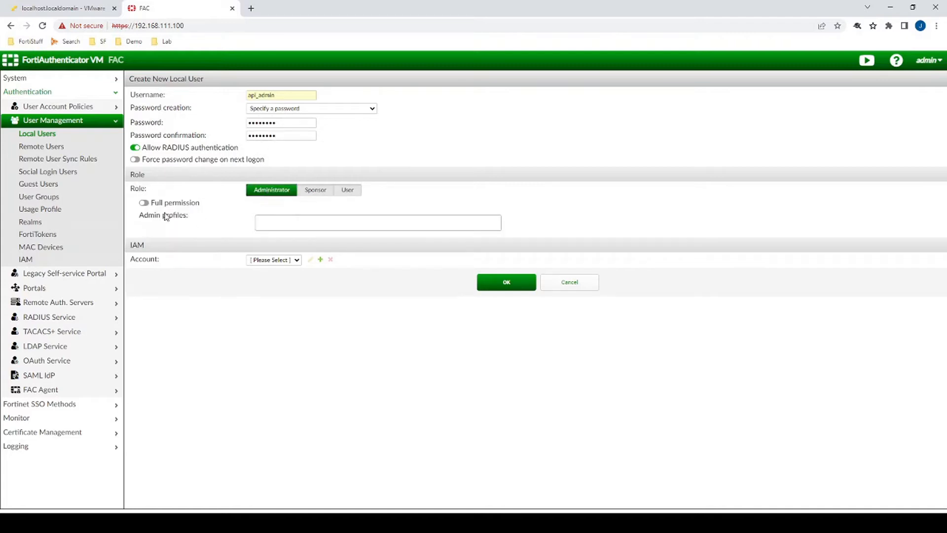
pyautogui.click(144, 202)
pyautogui.click(499, 260)
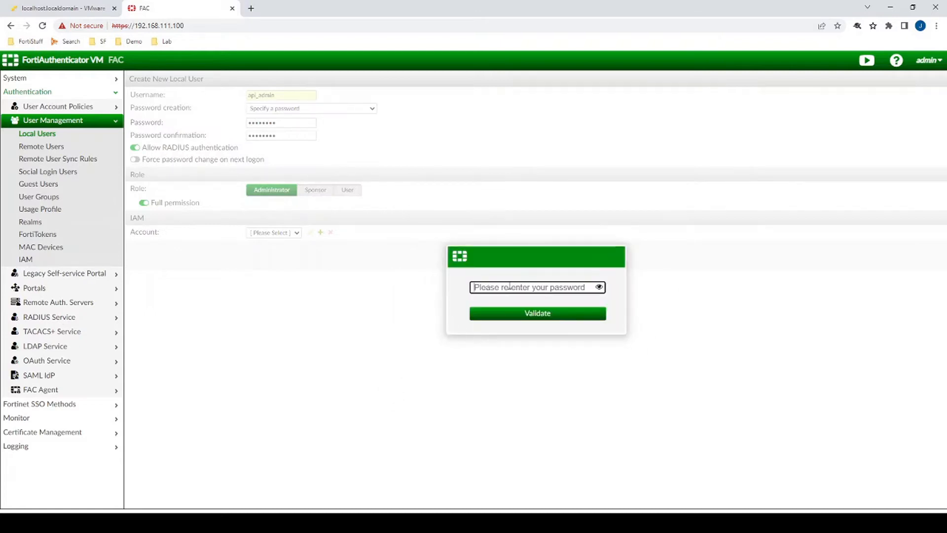
pyautogui.write('f')
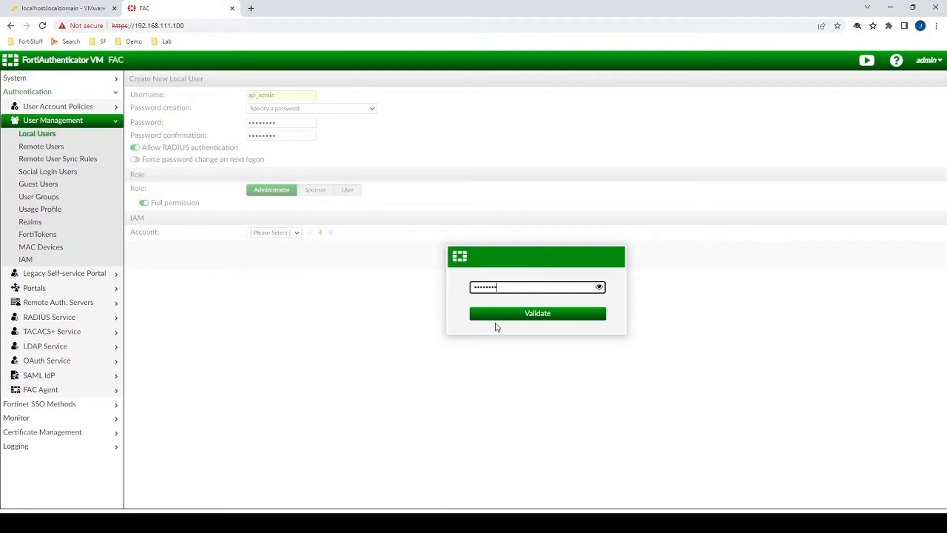
pyautogui.click(507, 318)
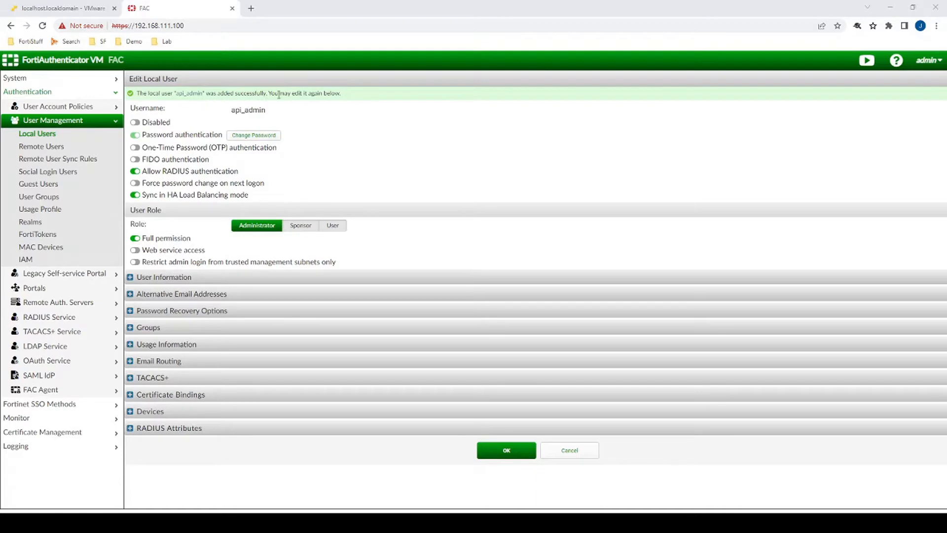
# - Enable web service access for api_admin, confirming with the admin password
pyautogui.moveTo(279, 93); pyautogui.dragTo(331, 94)
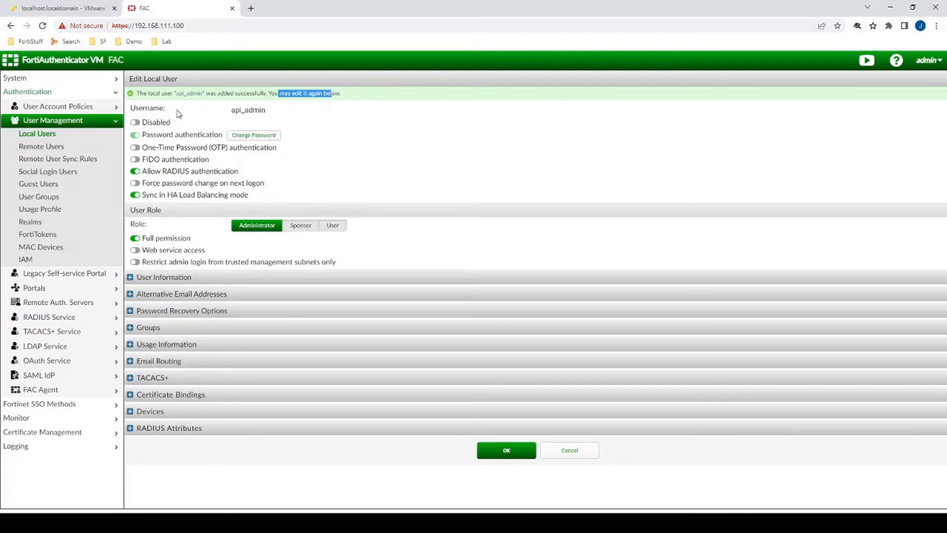
pyautogui.click(136, 251)
pyautogui.click(509, 452)
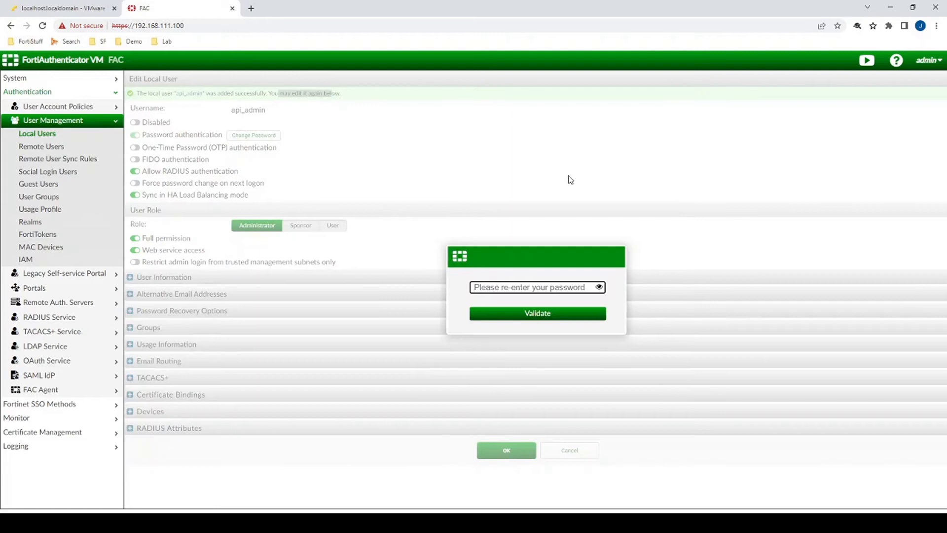
pyautogui.write('••••••••')
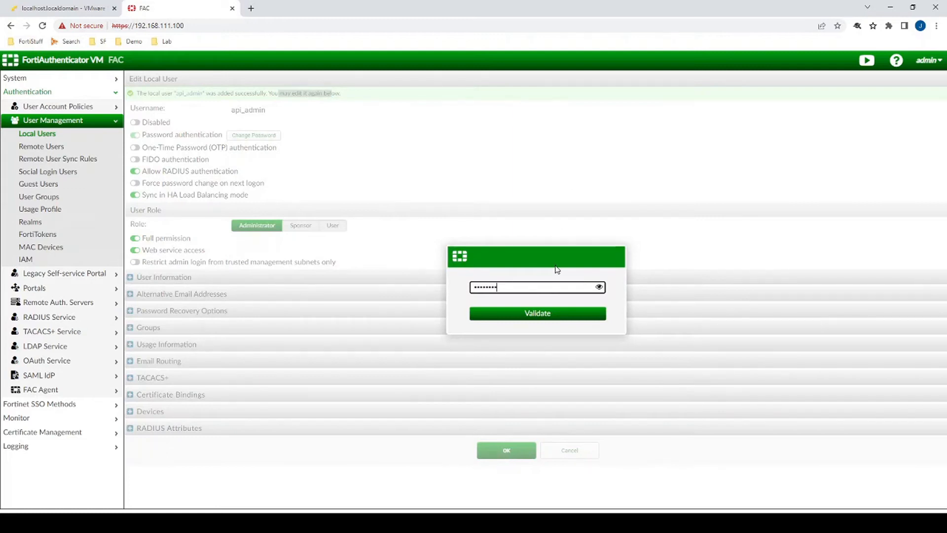
pyautogui.click(536, 315)
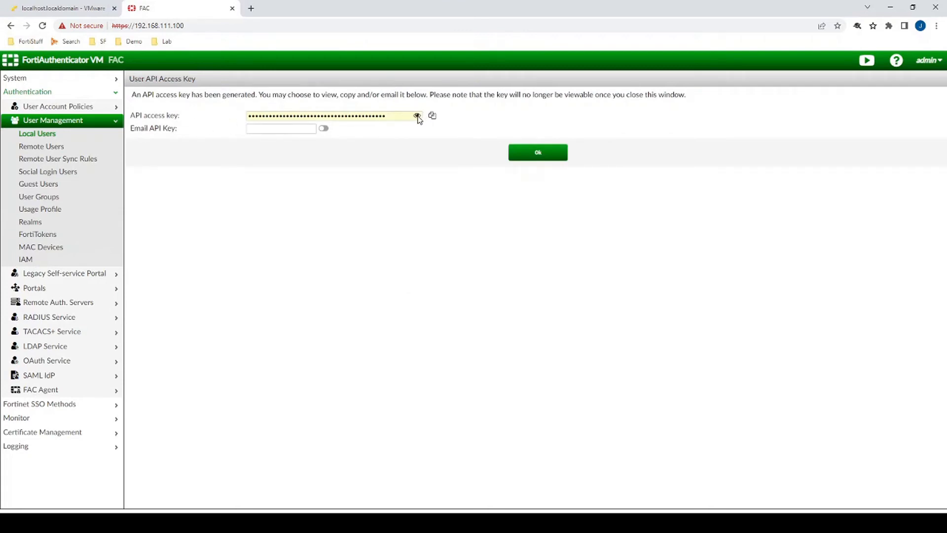
# - Reveal and copy api_admin's generated API access key
pyautogui.click(416, 116)
pyautogui.tripleClick(401, 116)
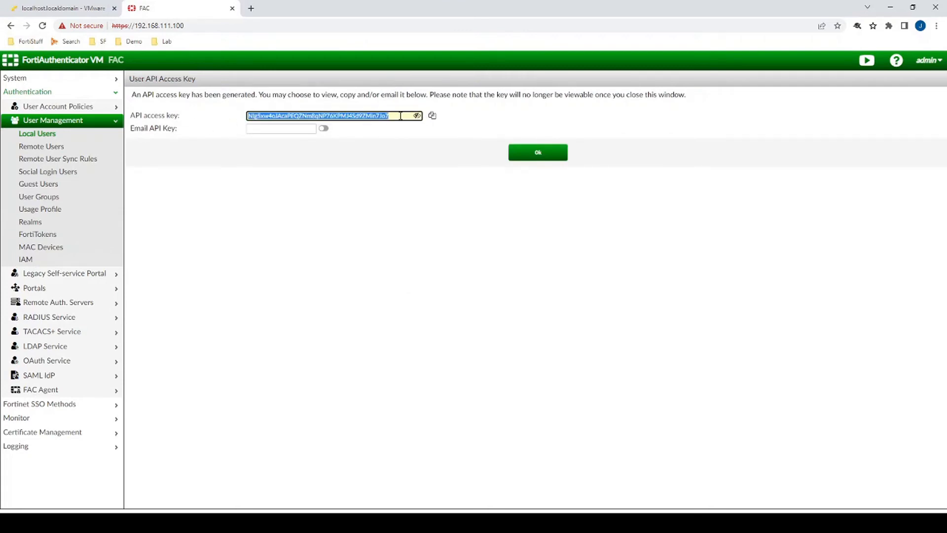
pyautogui.click(555, 157)
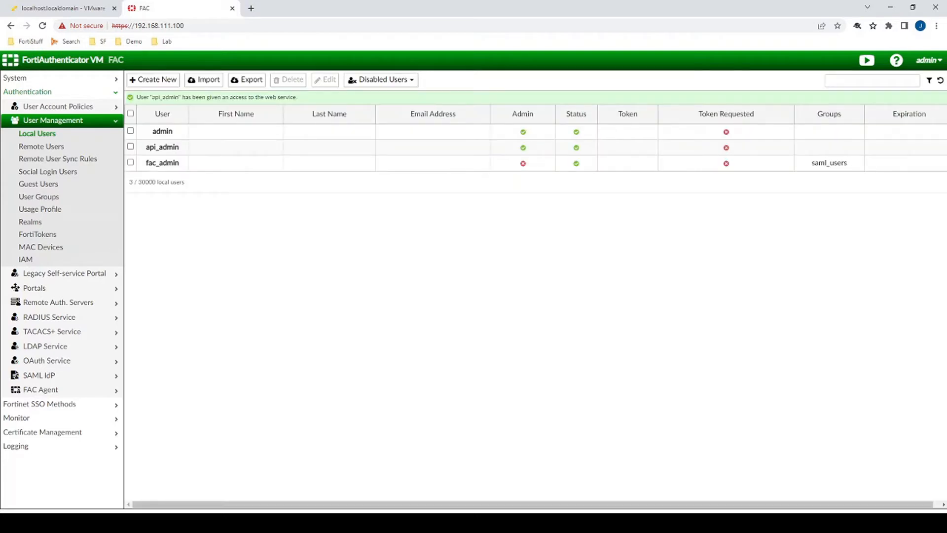
# - Back in the Windows VM, change the agent's Administrator Name to api_admin
pyautogui.click(64, 8)
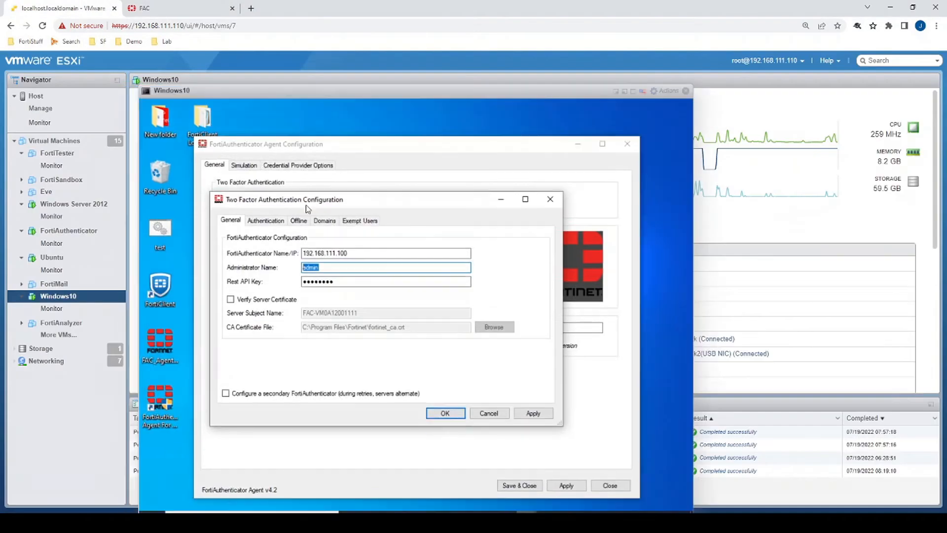
pyautogui.click(633, 91)
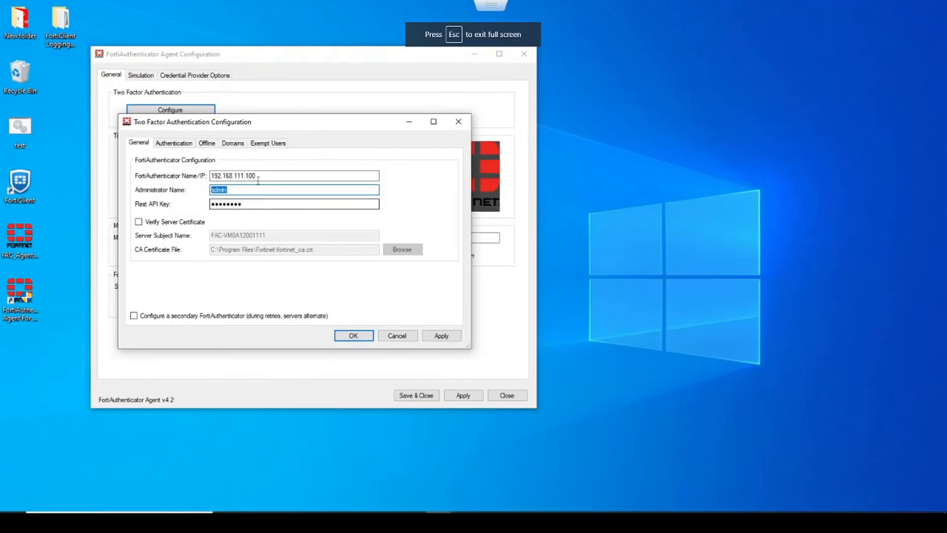
pyautogui.click(242, 190)
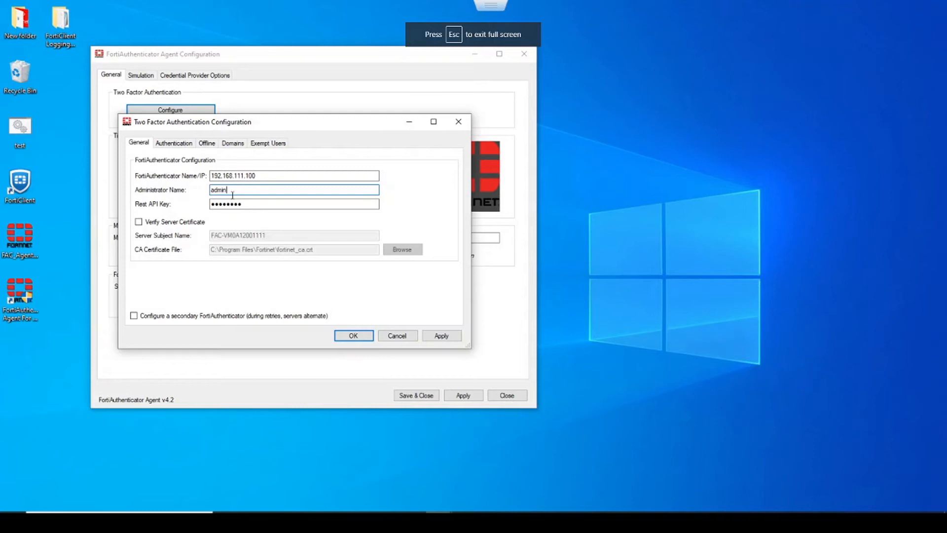
pyautogui.moveTo(232, 193); pyautogui.dragTo(184, 191)
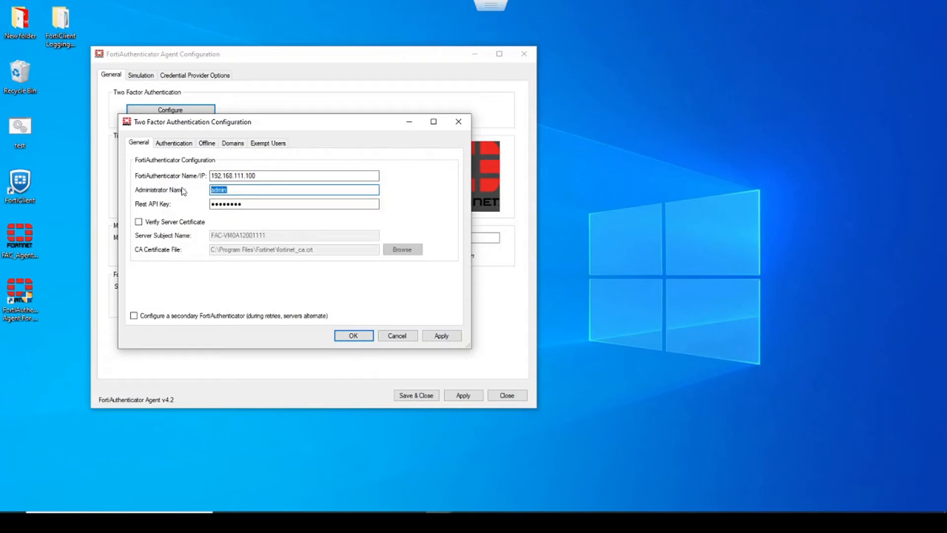
pyautogui.write('api_')
# - Paste the new API access key as the REST API key and save the settings
pyautogui.moveTo(245, 204); pyautogui.dragTo(214, 207)
pyautogui.hotkey('ctrl', 'v')
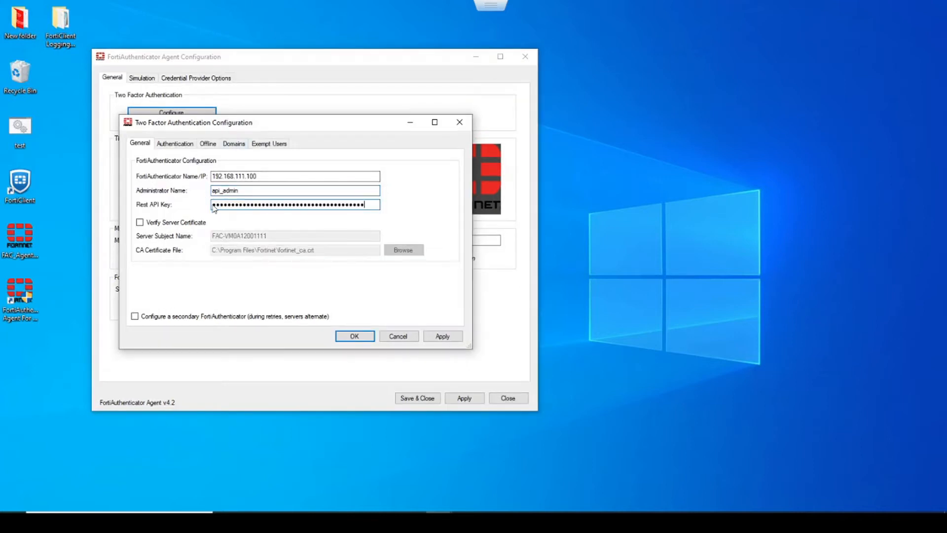
pyautogui.click(443, 337)
pyautogui.click(365, 339)
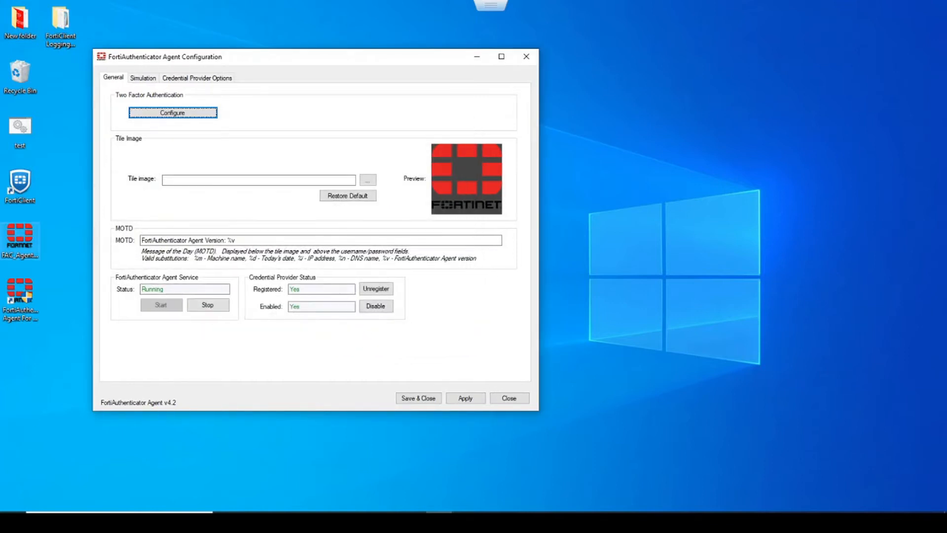
pyautogui.click(173, 113)
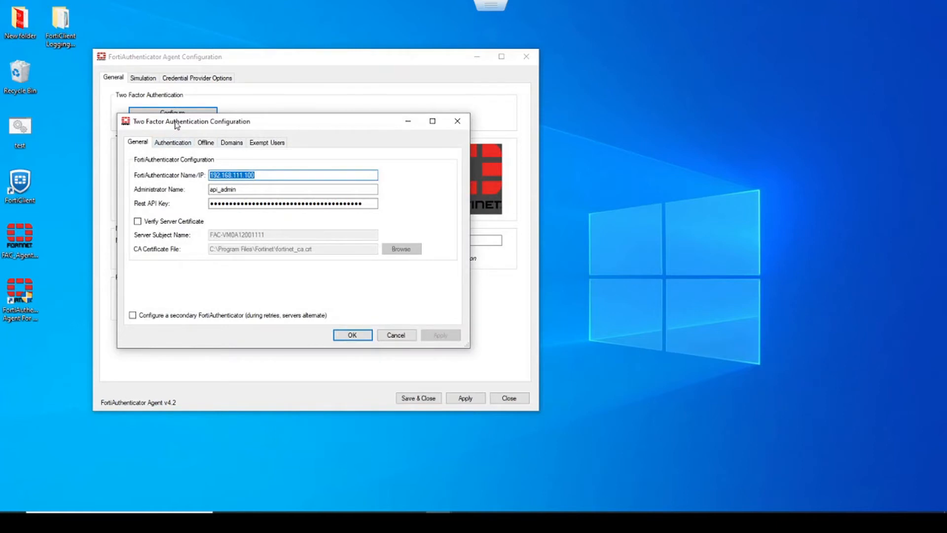
# - Include the FORTINET domain in two-factor authentication and apply the change
pyautogui.moveTo(175, 124); pyautogui.dragTo(189, 117)
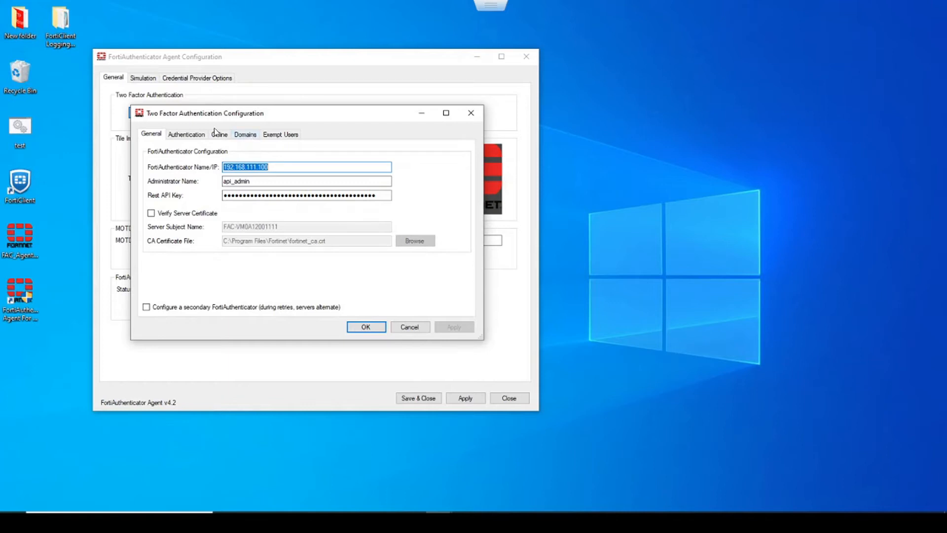
pyautogui.click(247, 135)
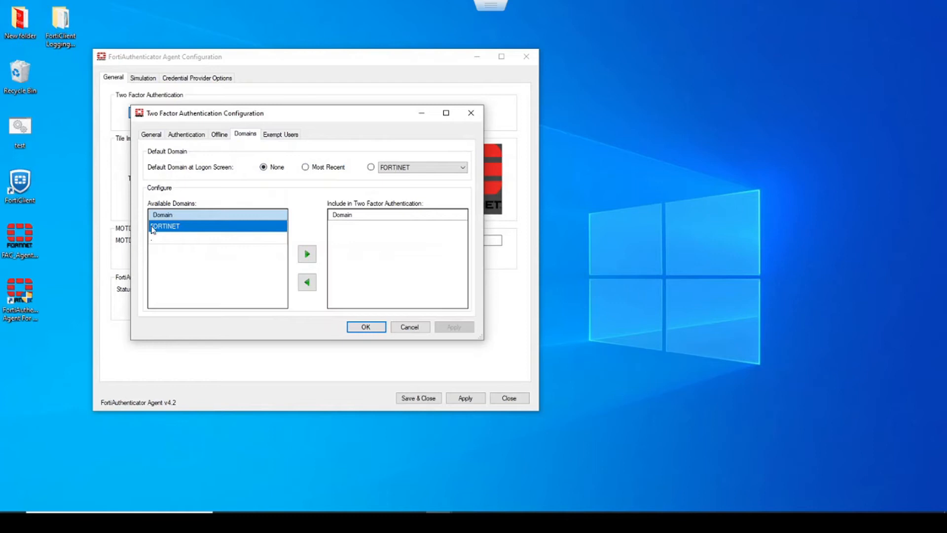
pyautogui.click(307, 254)
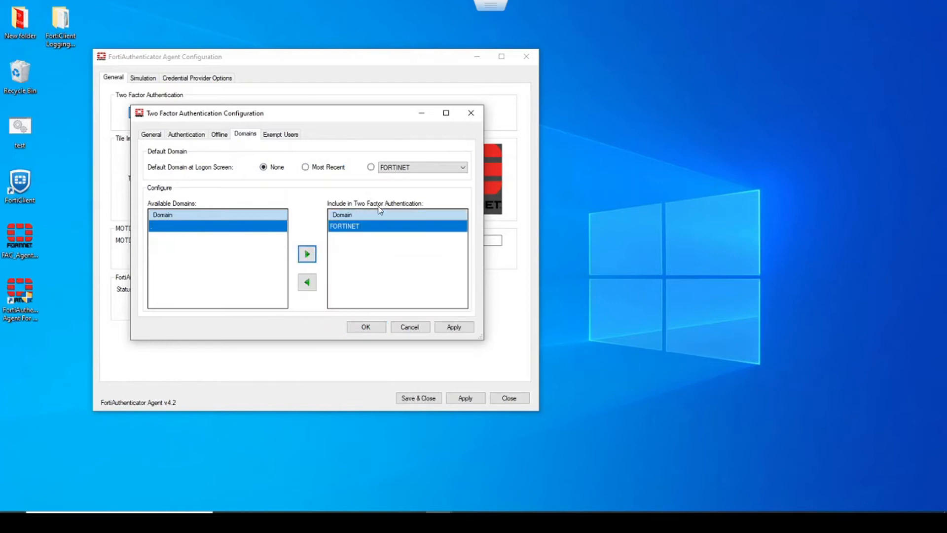
pyautogui.click(449, 327)
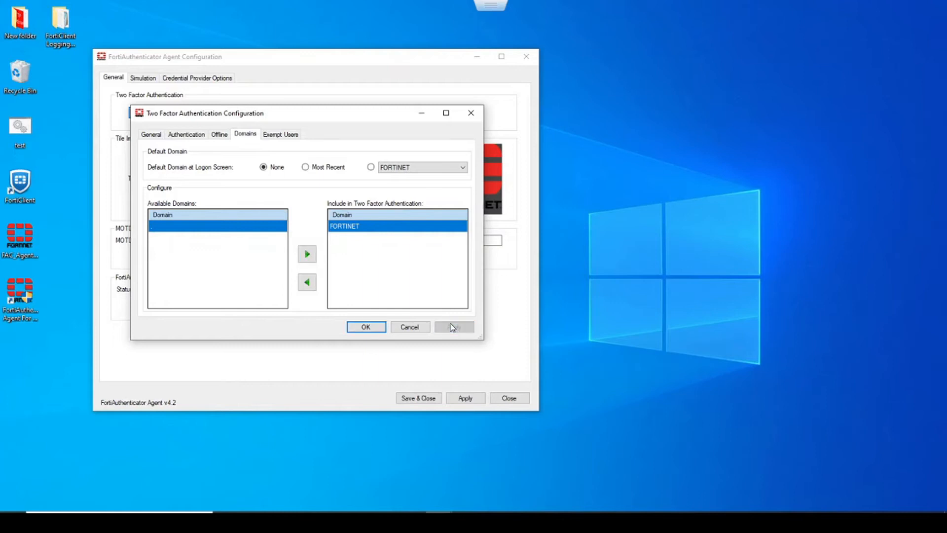
pyautogui.click(379, 328)
pyautogui.click(113, 77)
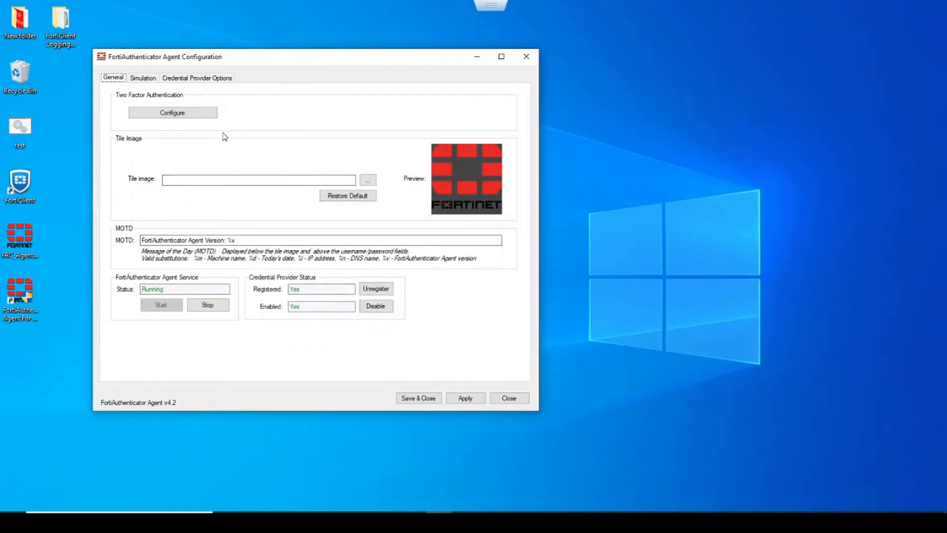
pyautogui.press('super')
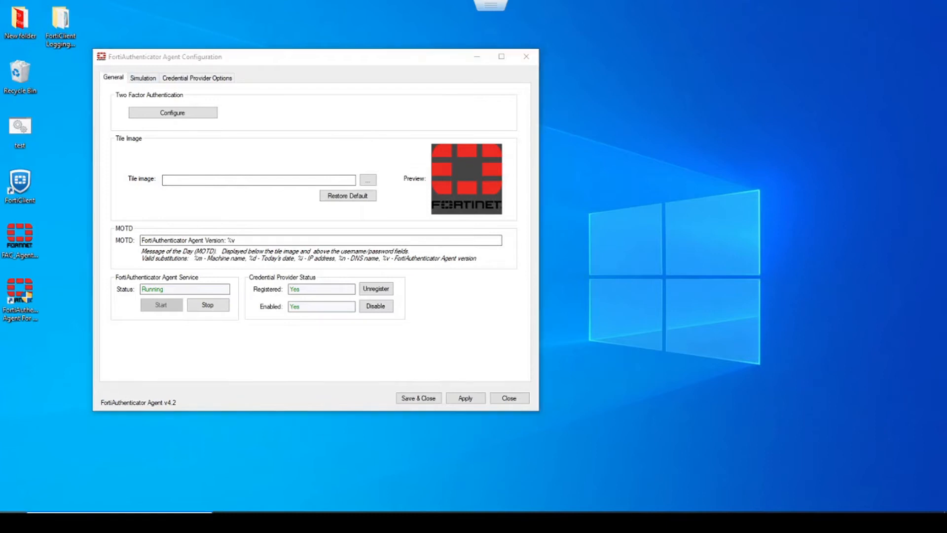
# - Sign out of Windows, view the Fortinet logon tile, and sign back into the local account
pyautogui.moveTo(28, 402)
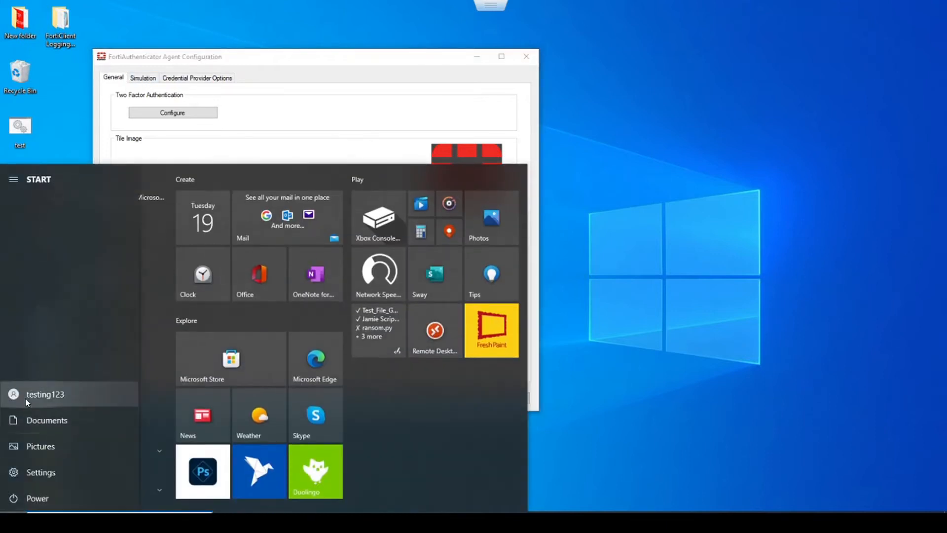
pyautogui.click(25, 399)
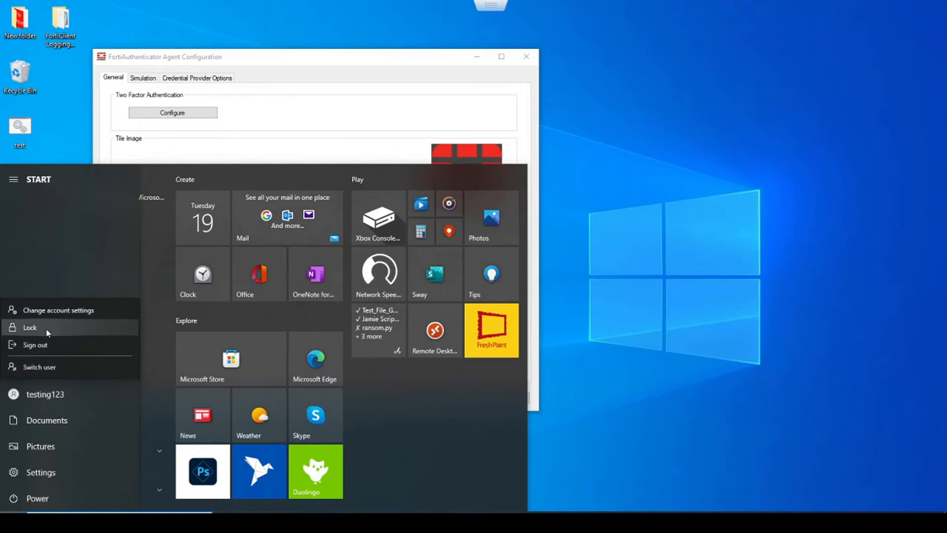
pyautogui.click(43, 343)
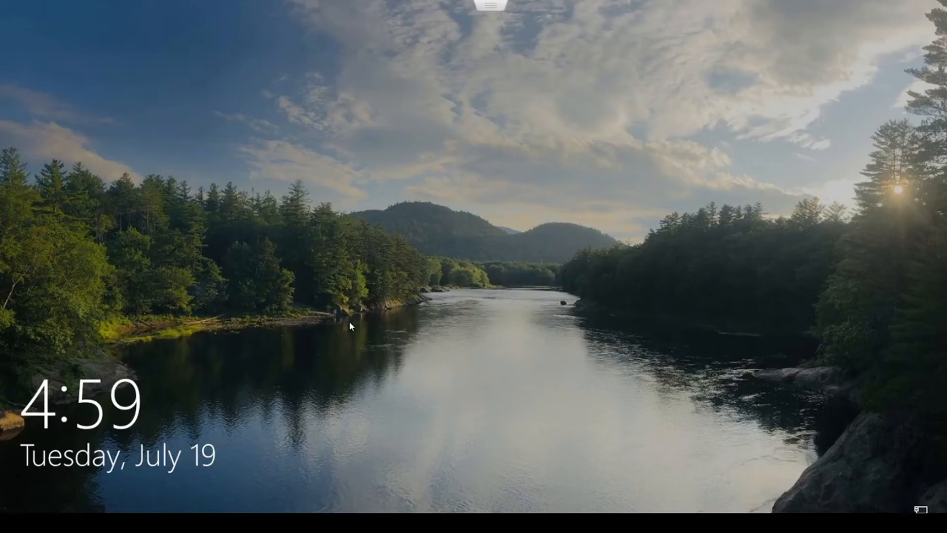
pyautogui.click(349, 321)
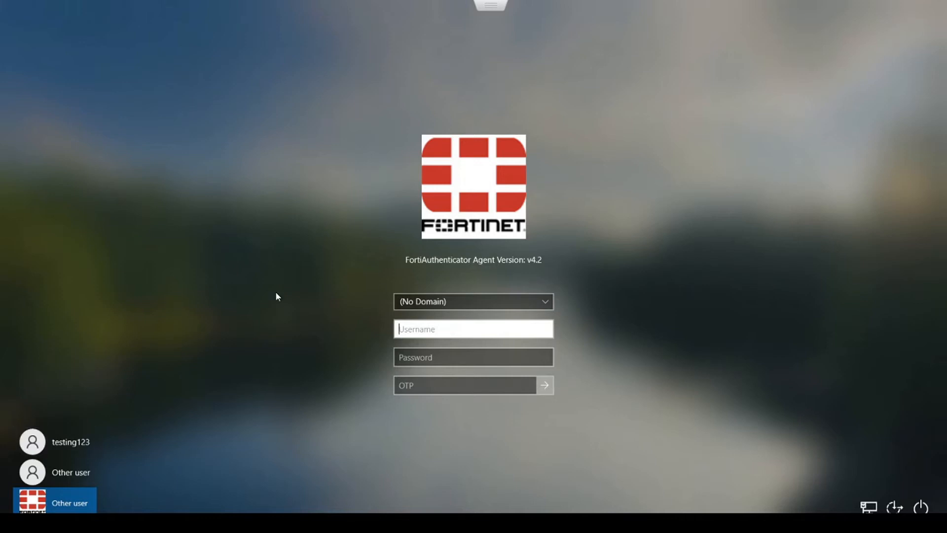
pyautogui.click(72, 446)
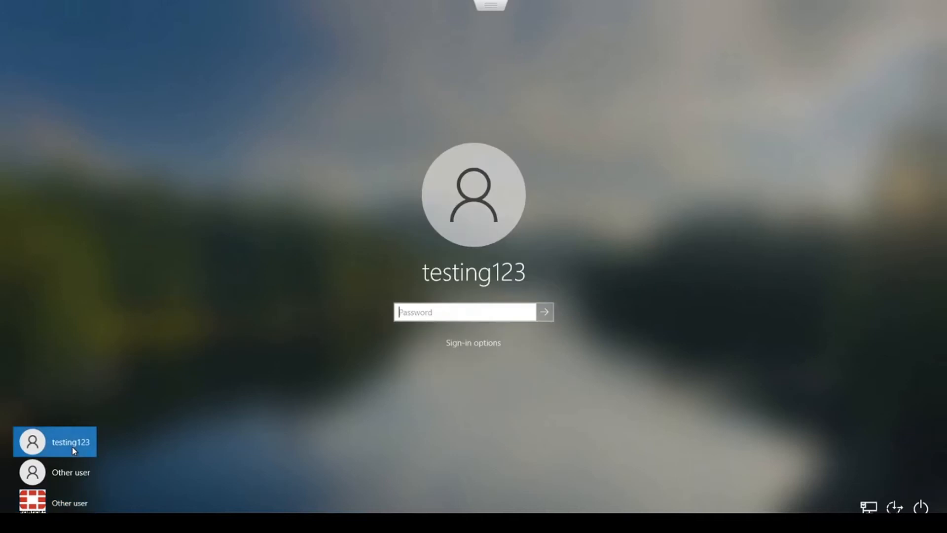
pyautogui.write('•')
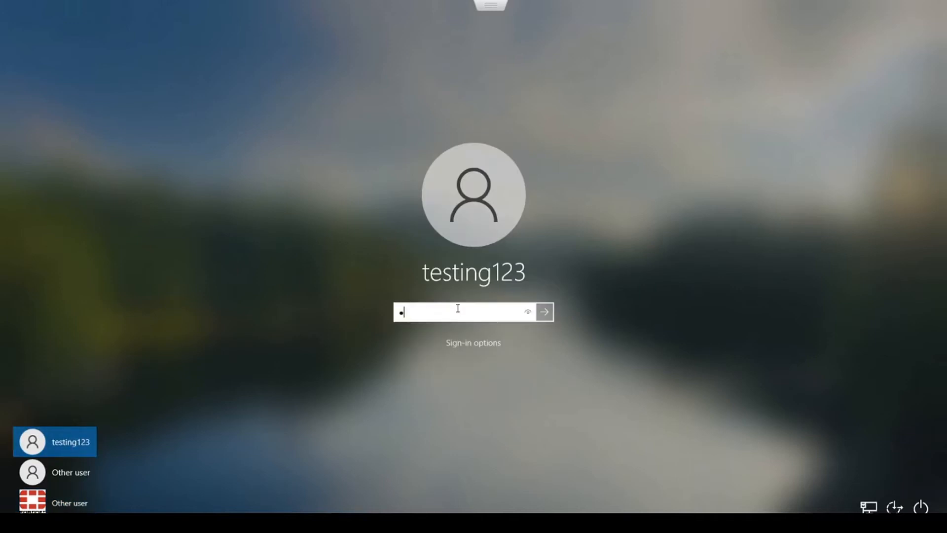
pyautogui.write('•••••••')
pyautogui.press('Return')
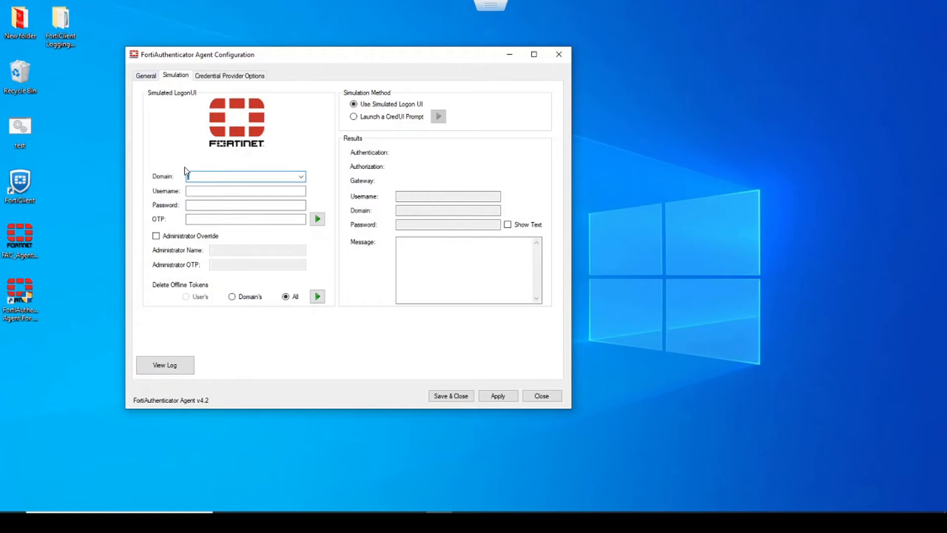
# - Fill the simulated logon with domain FORTINET, username testuser3 and the test user's password
pyautogui.click(299, 179)
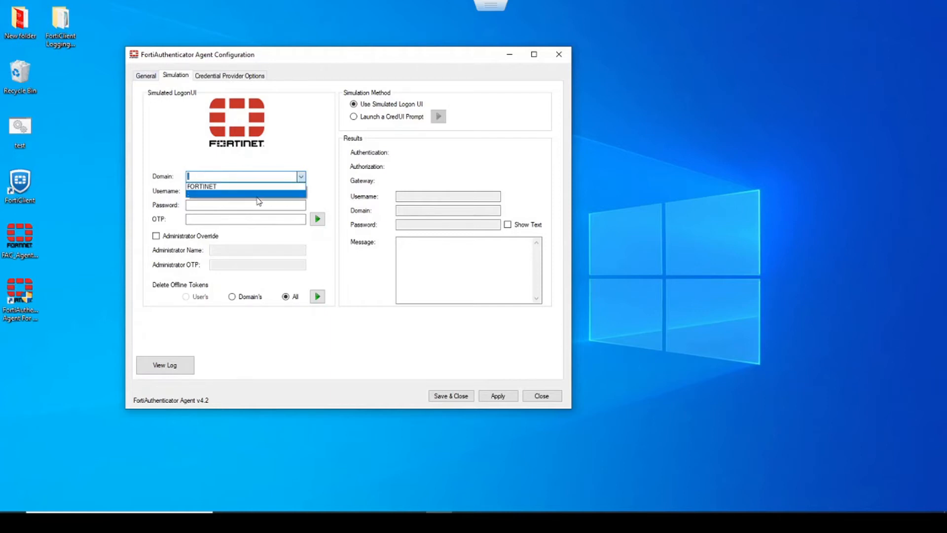
pyautogui.click(256, 187)
pyautogui.click(207, 204)
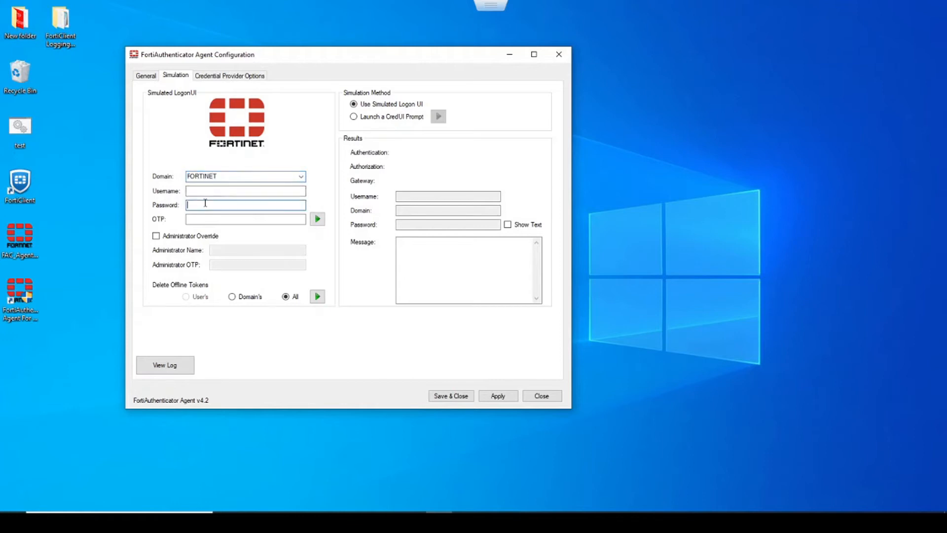
pyautogui.click(205, 217)
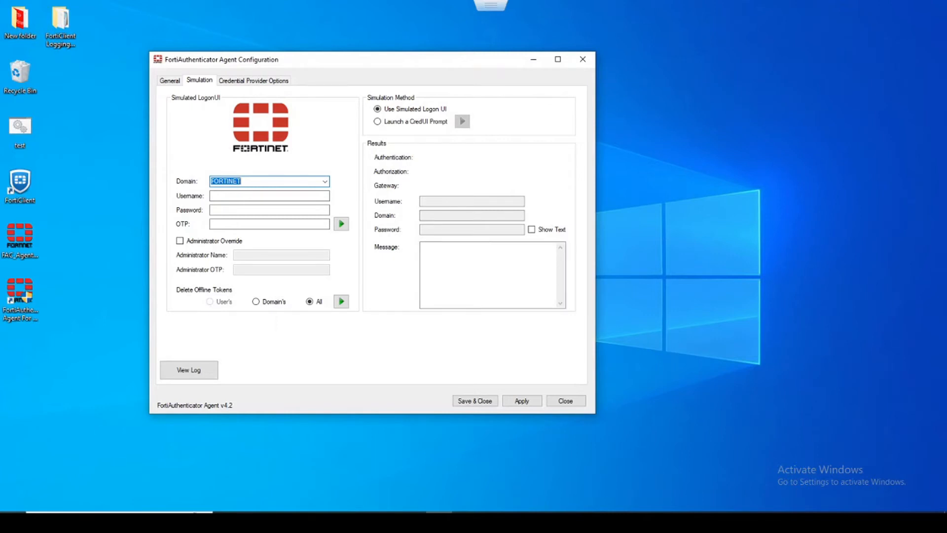
pyautogui.click(230, 192)
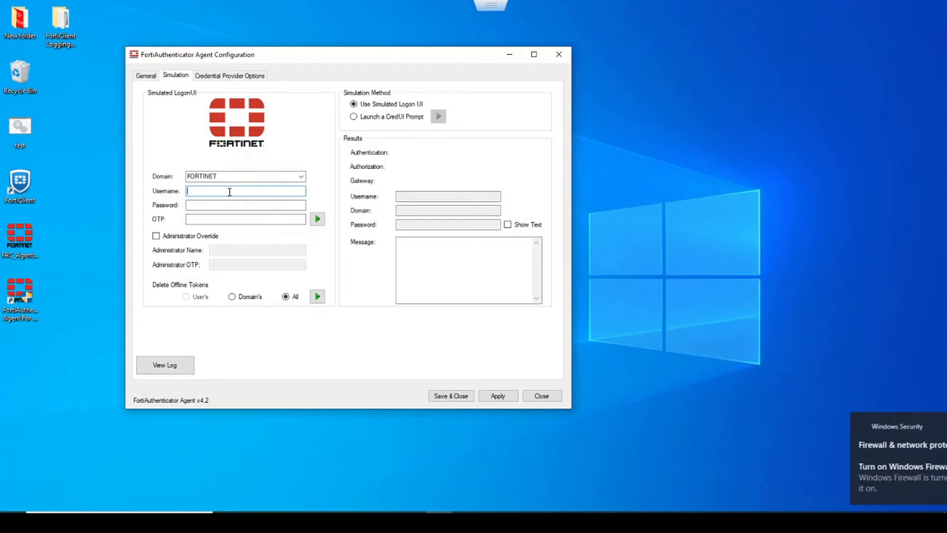
pyautogui.write('testuser3')
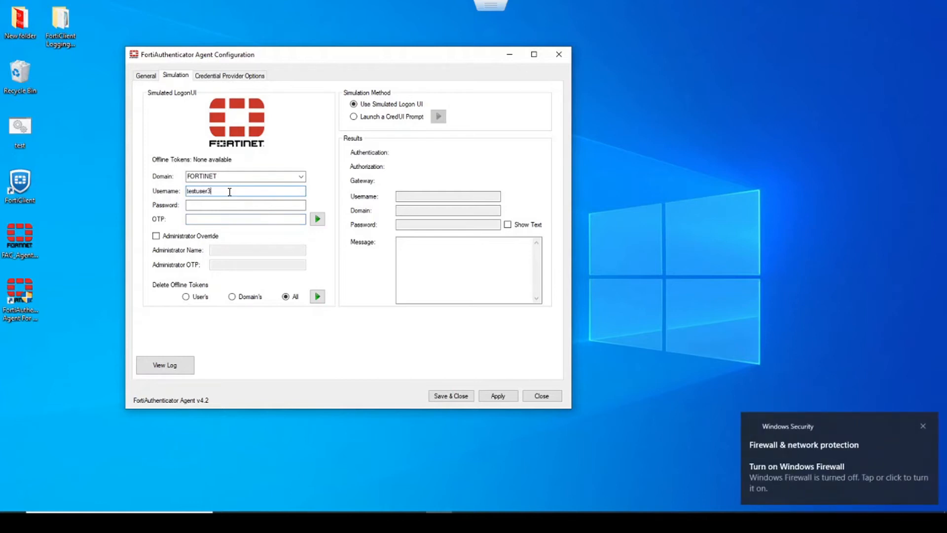
pyautogui.click(222, 206)
pyautogui.write('fortinet1')
pyautogui.click(220, 221)
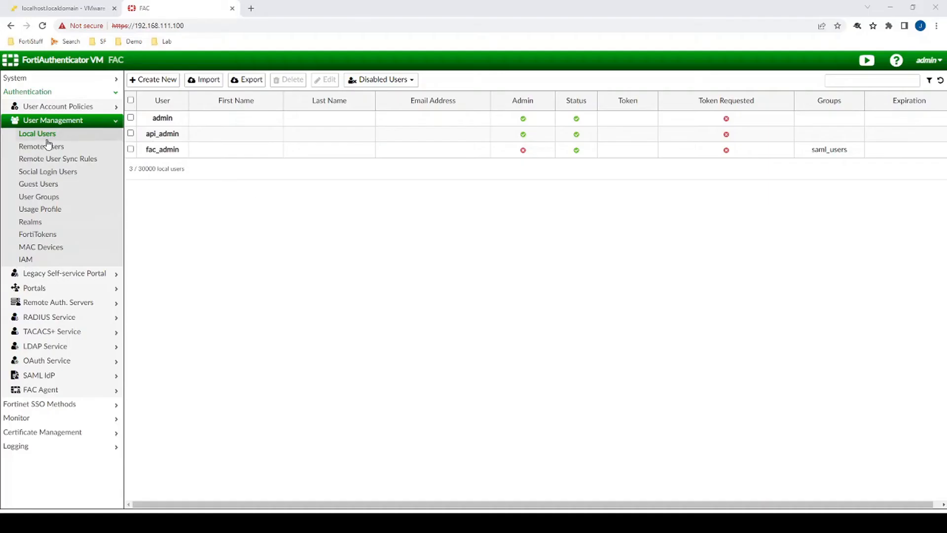
pyautogui.click(46, 146)
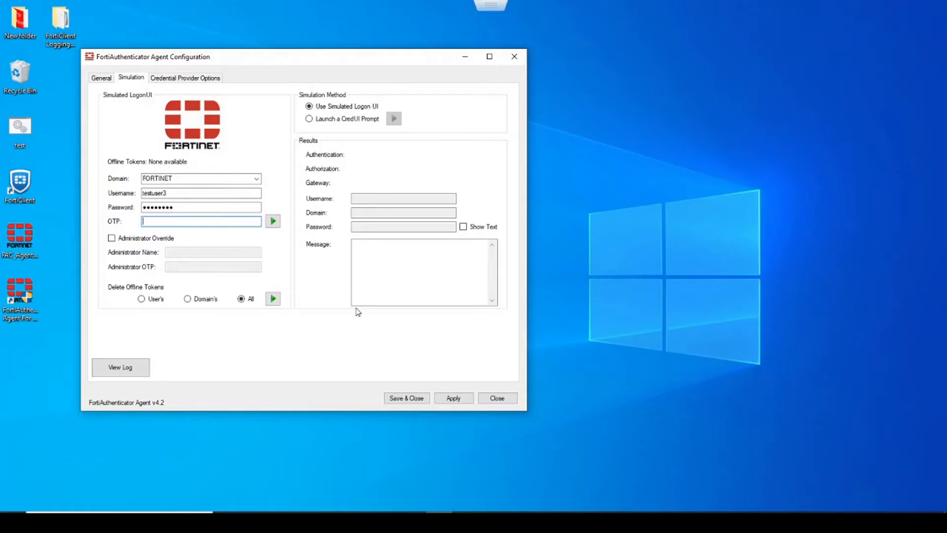
# - Run the simulated logon without an OTP, note the 401 failure, and recheck the domain settings
pyautogui.click(274, 223)
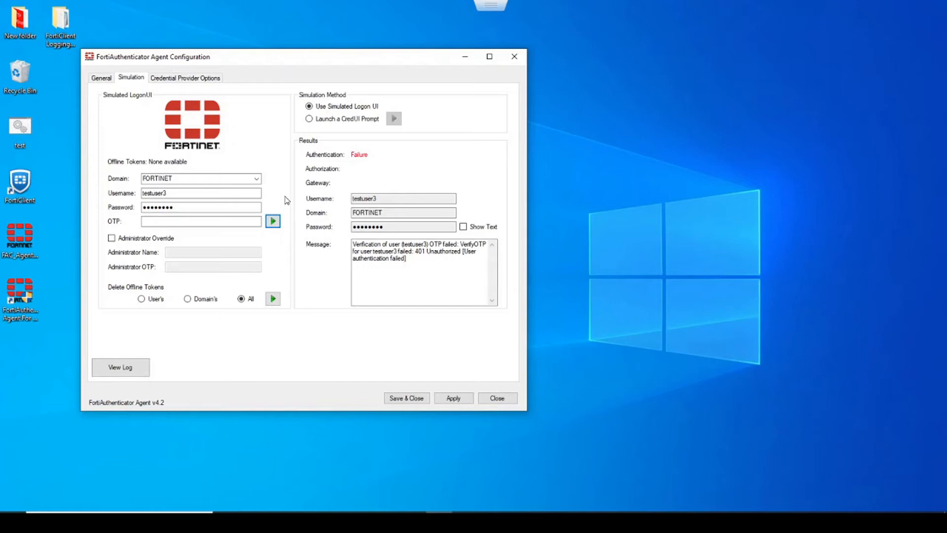
pyautogui.moveTo(420, 266); pyautogui.dragTo(353, 243)
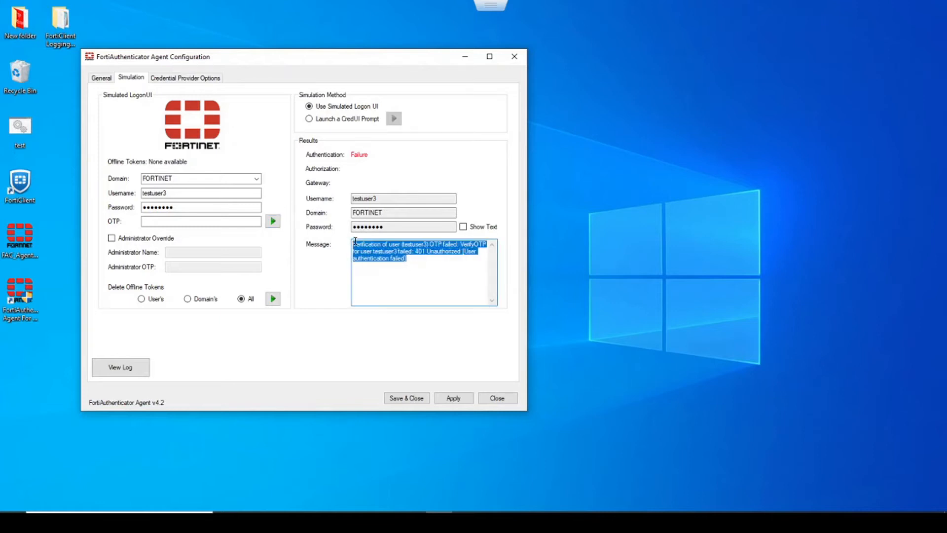
pyautogui.click(101, 78)
pyautogui.click(134, 117)
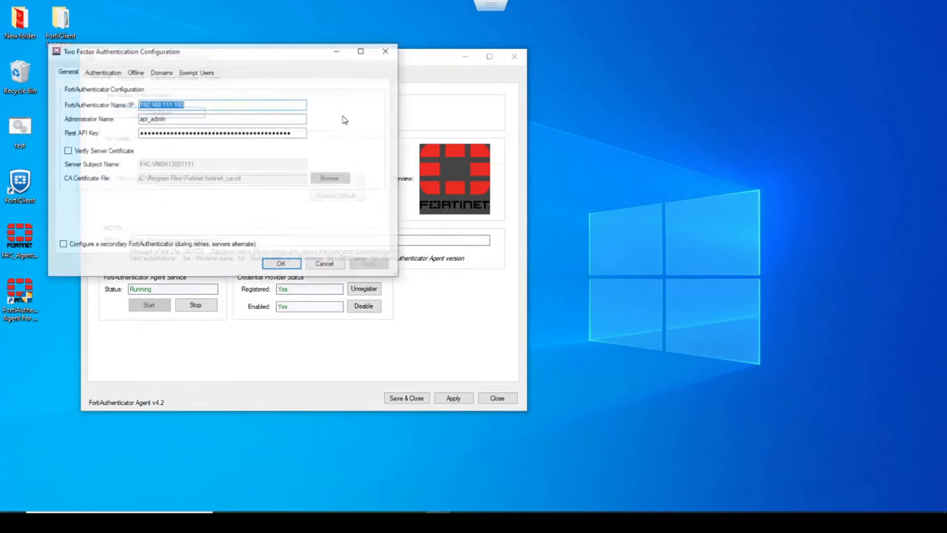
pyautogui.click(162, 72)
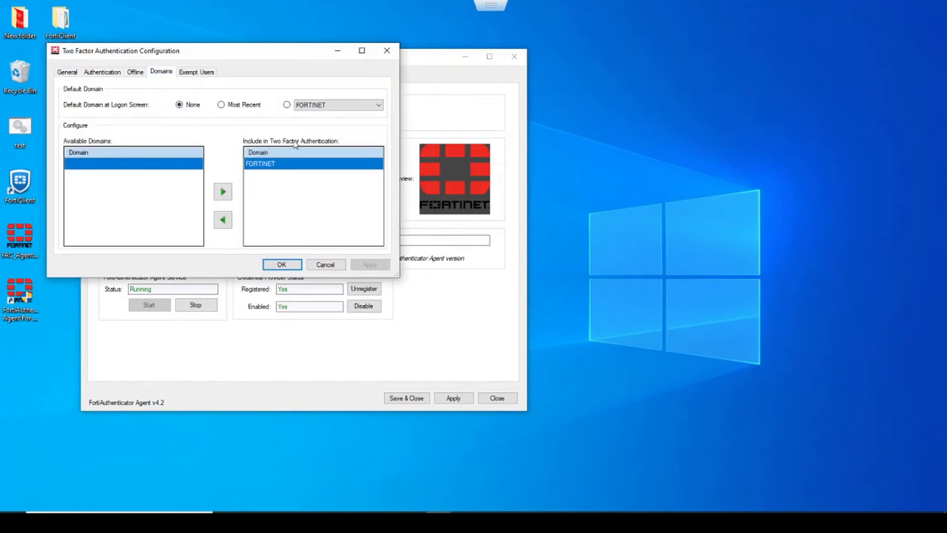
pyautogui.click(325, 265)
pyautogui.click(132, 77)
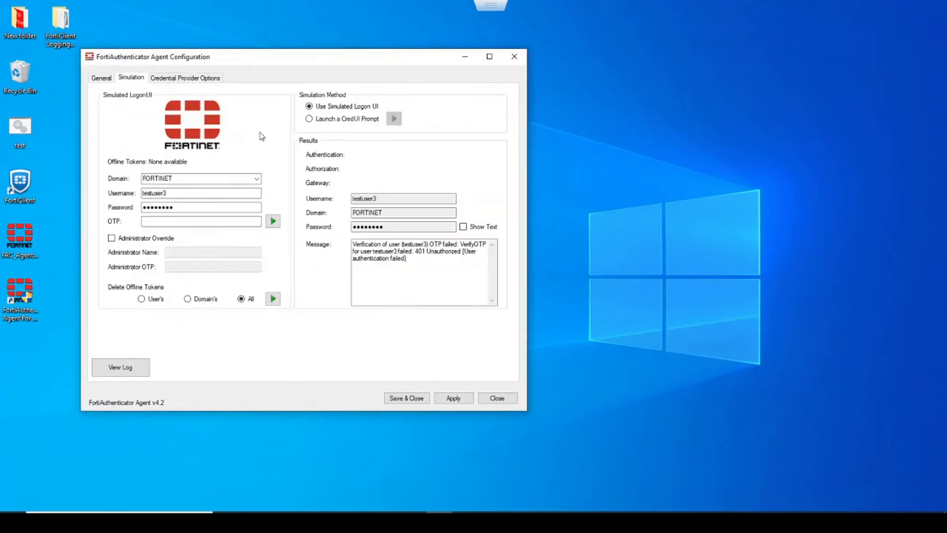
pyautogui.click(161, 223)
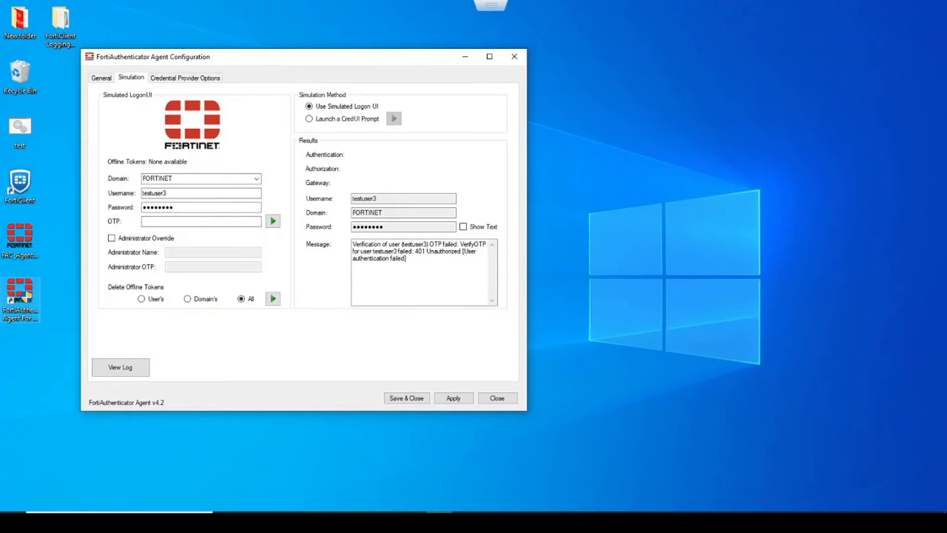
# - Rerun the simulated logon with the phone's current one-time code until it reports Success
pyautogui.click(208, 224)
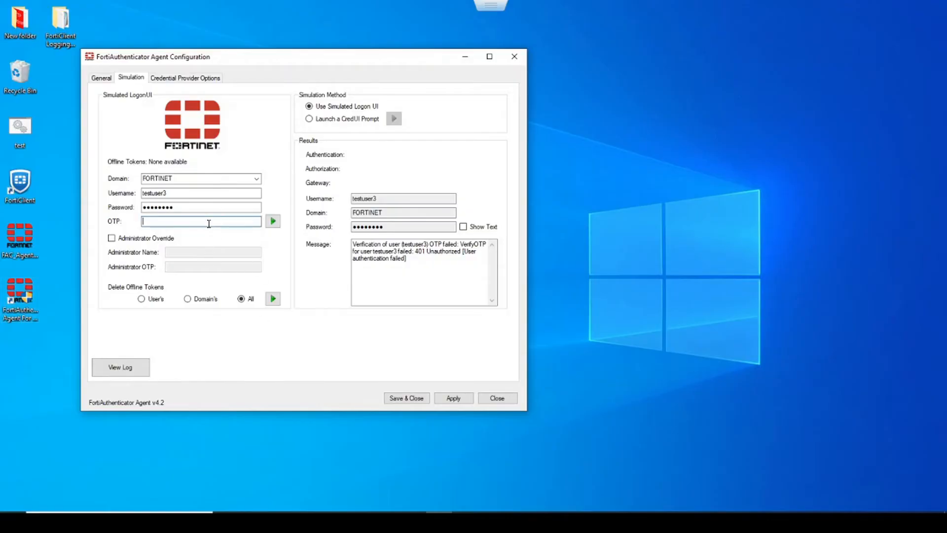
pyautogui.write('123456')
pyautogui.click(272, 222)
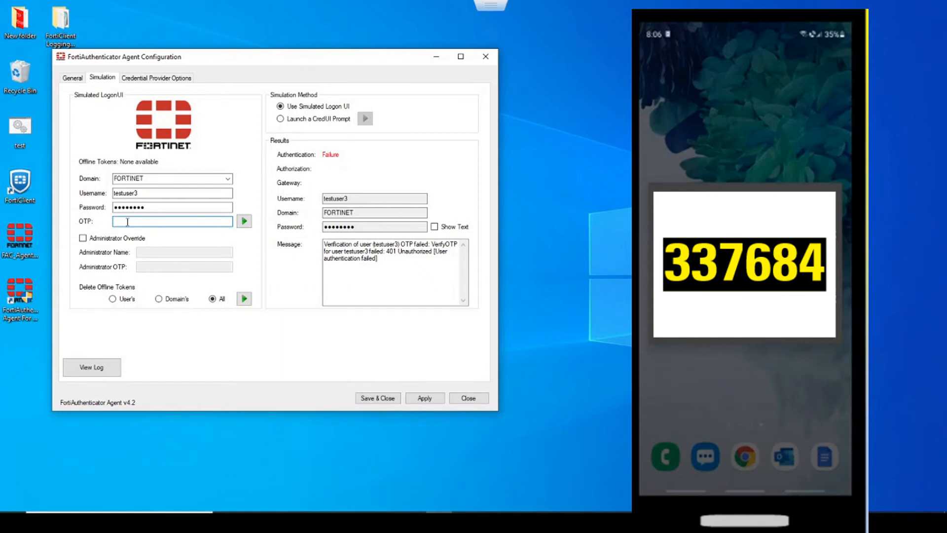
pyautogui.write('337684')
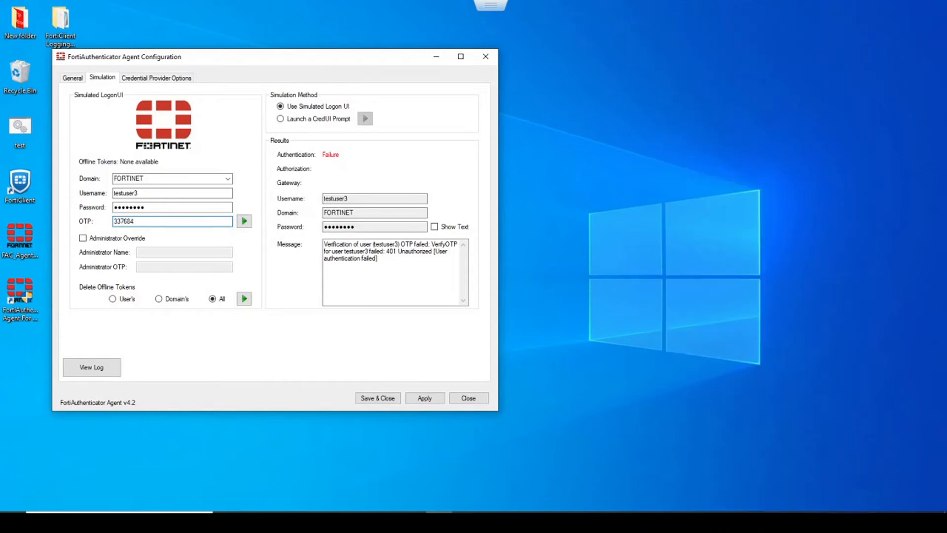
pyautogui.click(244, 222)
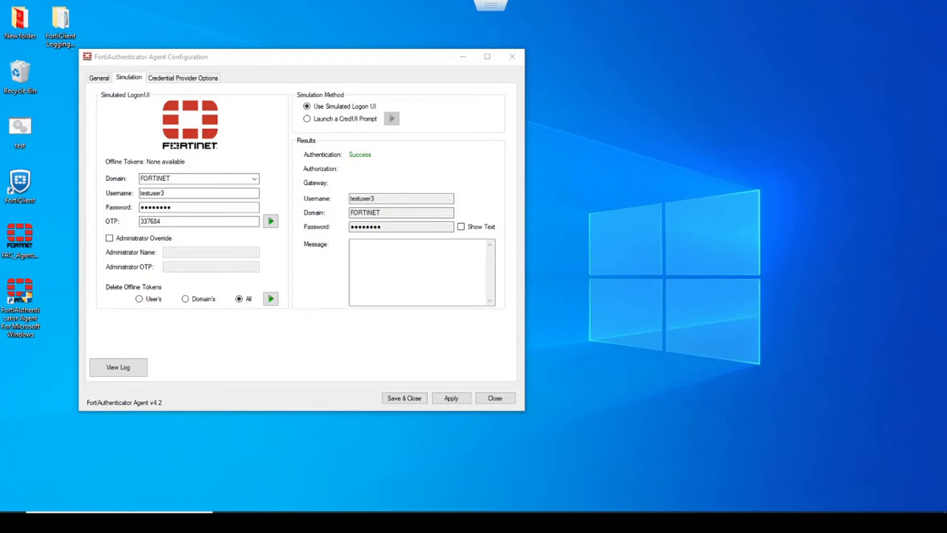
pyautogui.click(138, 221)
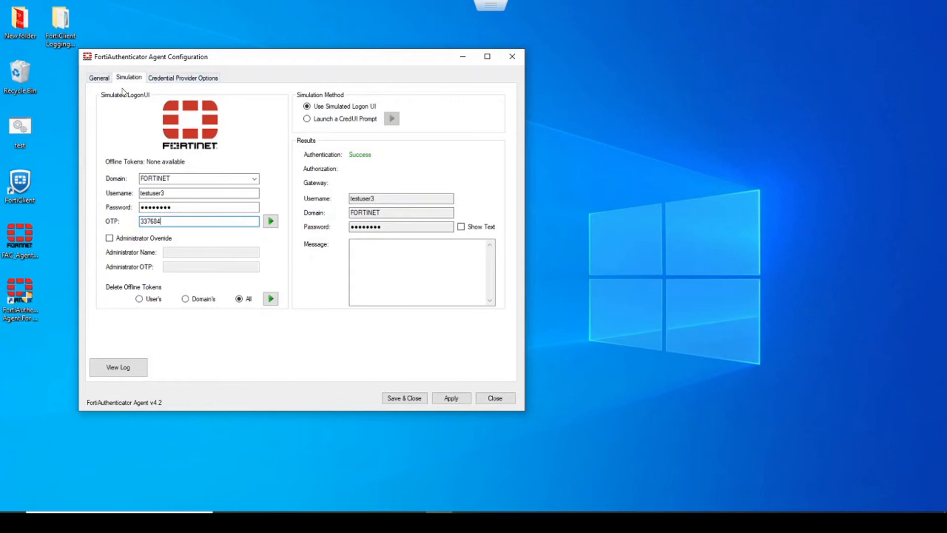
# - On the Exempt Users settings, browse domain FORTINET to DC-fortinet > CN=Users
pyautogui.click(102, 82)
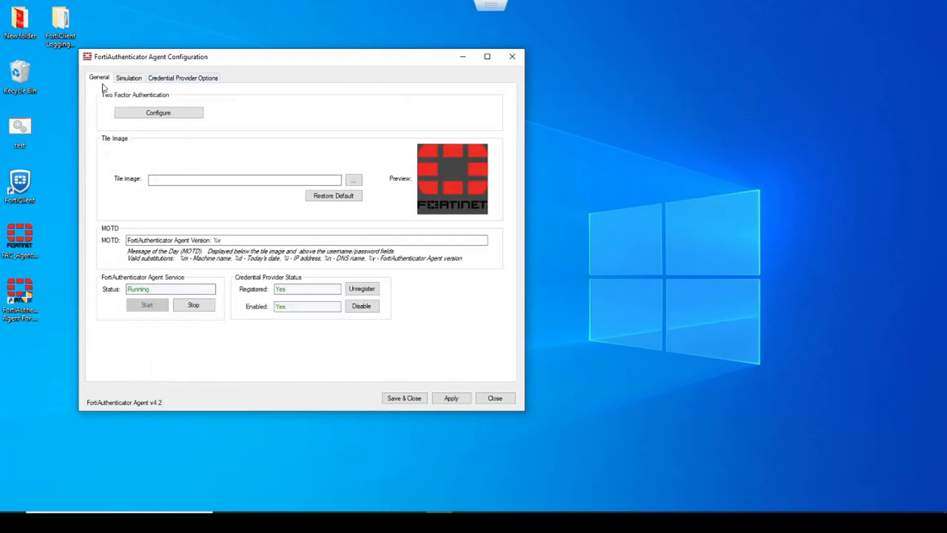
pyautogui.click(165, 114)
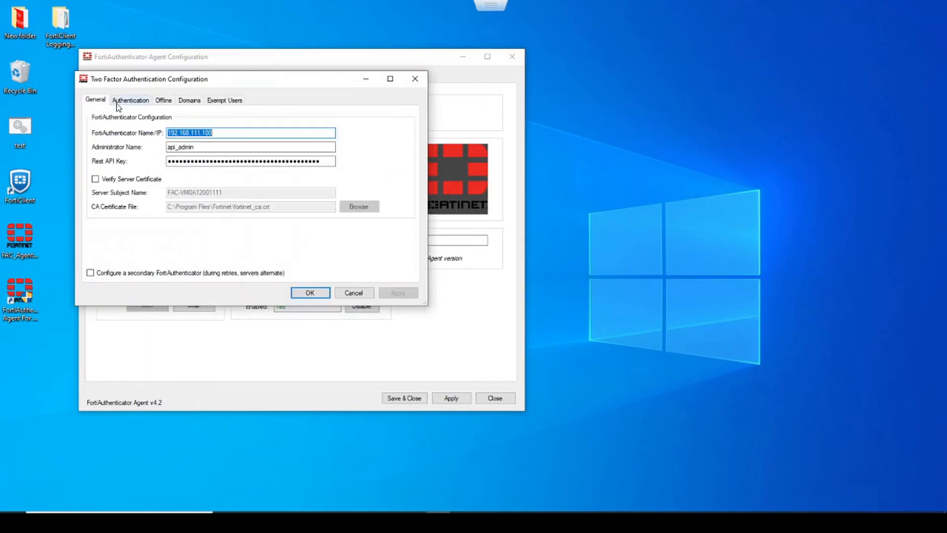
pyautogui.click(218, 101)
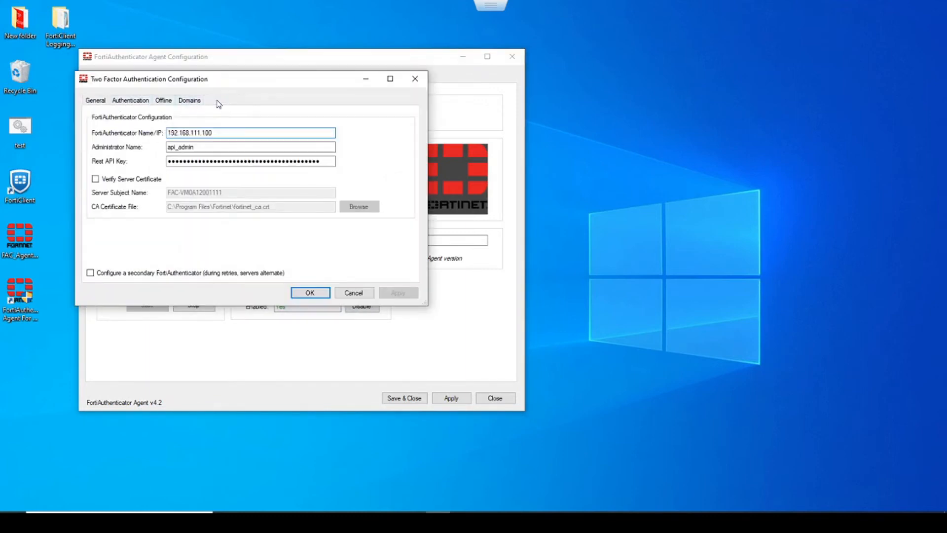
pyautogui.click(185, 133)
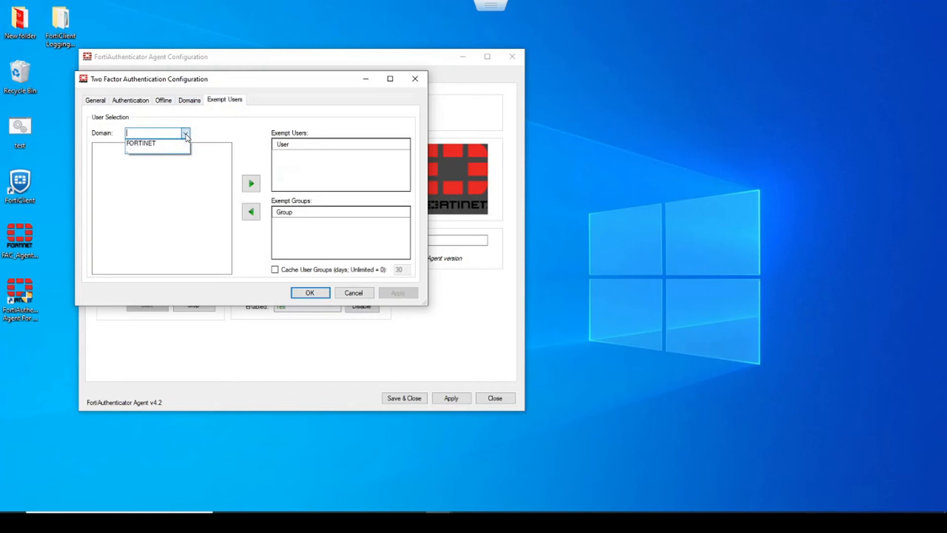
pyautogui.click(162, 143)
pyautogui.click(99, 148)
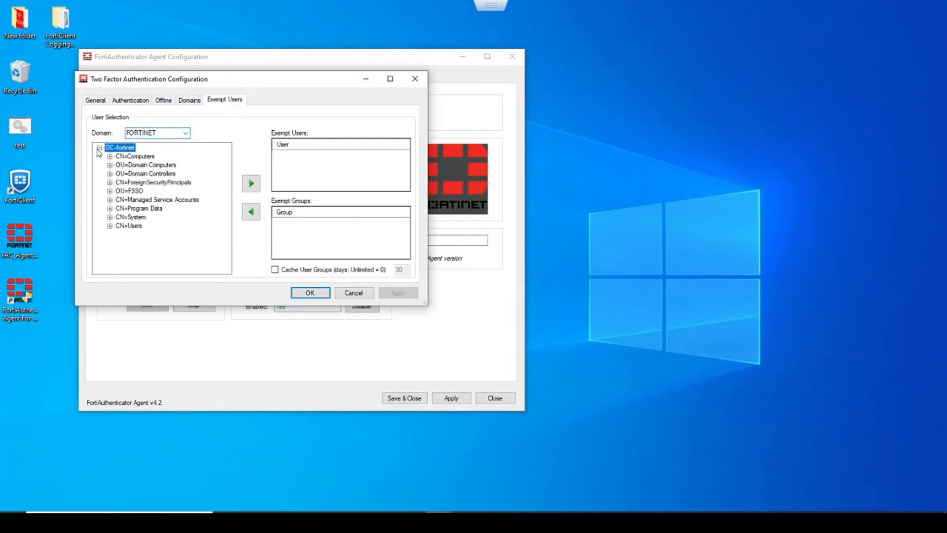
pyautogui.click(109, 226)
# - Add CN=testuser2 to the exempt users, apply, confirm, and save the agent configuration
pyautogui.scroll(-4, 126, 225)
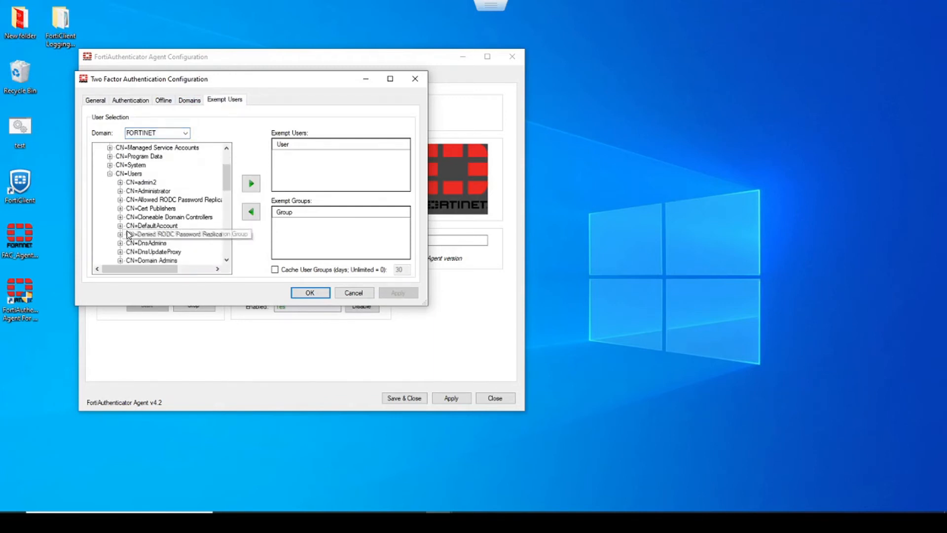
pyautogui.scroll(-6, 127, 223)
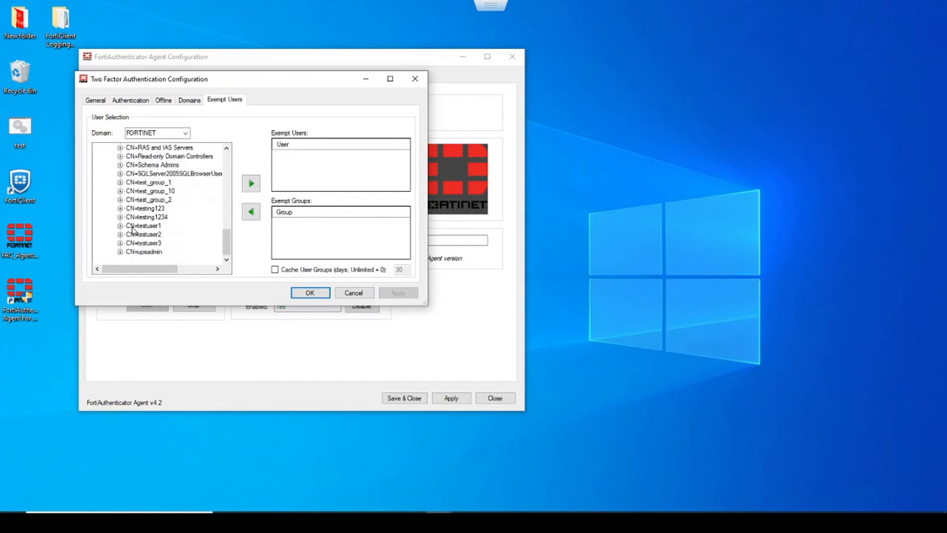
pyautogui.click(144, 235)
pyautogui.click(252, 185)
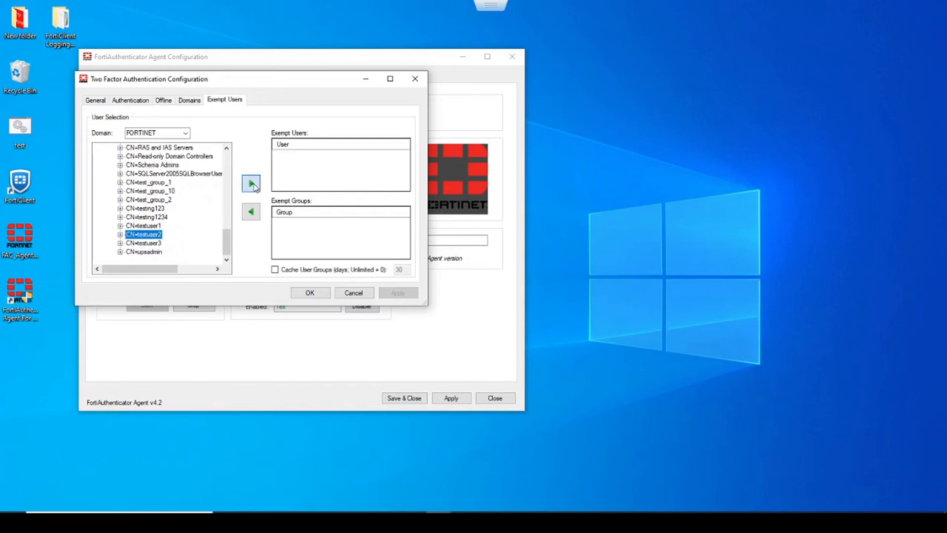
pyautogui.click(397, 293)
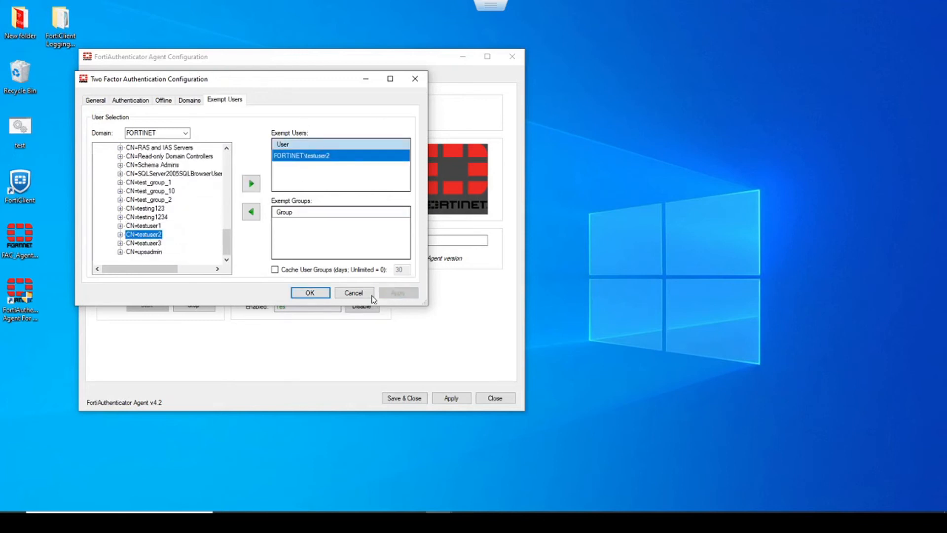
pyautogui.click(310, 293)
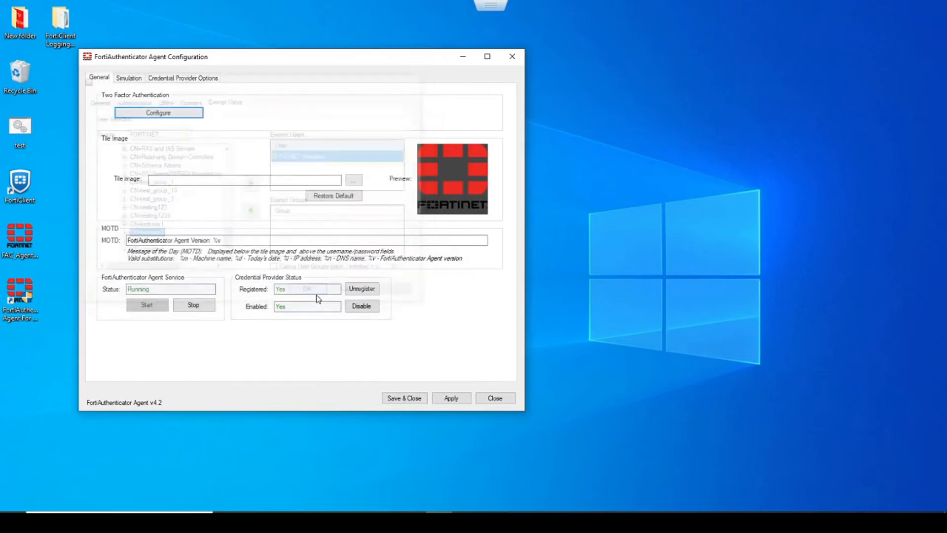
pyautogui.click(452, 404)
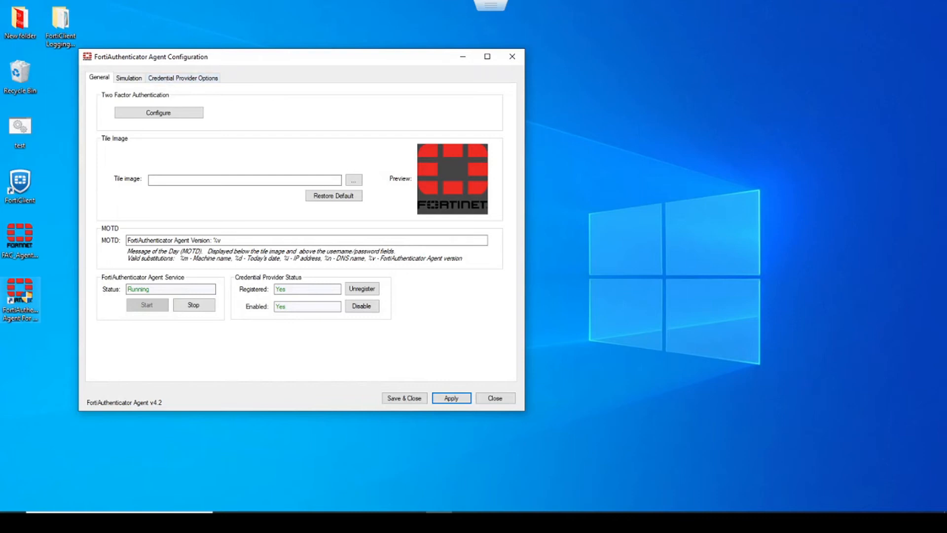
# - Simulate a logon for testuser2 with its password and an empty OTP
pyautogui.click(134, 78)
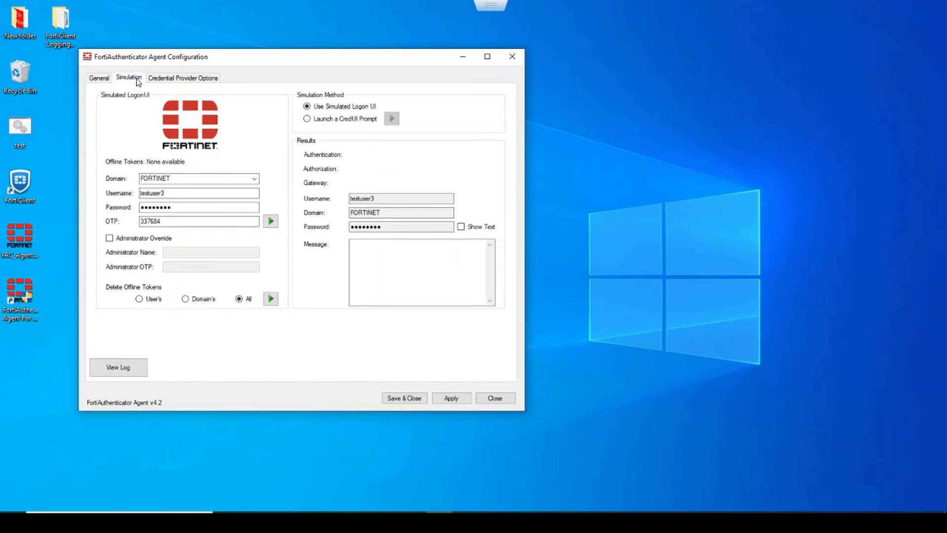
pyautogui.click(180, 192)
pyautogui.press('BackSpace')
pyautogui.write('2')
pyautogui.press('Tab')
pyautogui.press('BackSpace')
pyautogui.press('BackSpace')
pyautogui.press('BackSpace')
pyautogui.press('BackSpace')
pyautogui.press('BackSpace')
pyautogui.press('BackSpace')
pyautogui.press('BackSpace')
pyautogui.press('BackSpace')
pyautogui.write('••••••••')
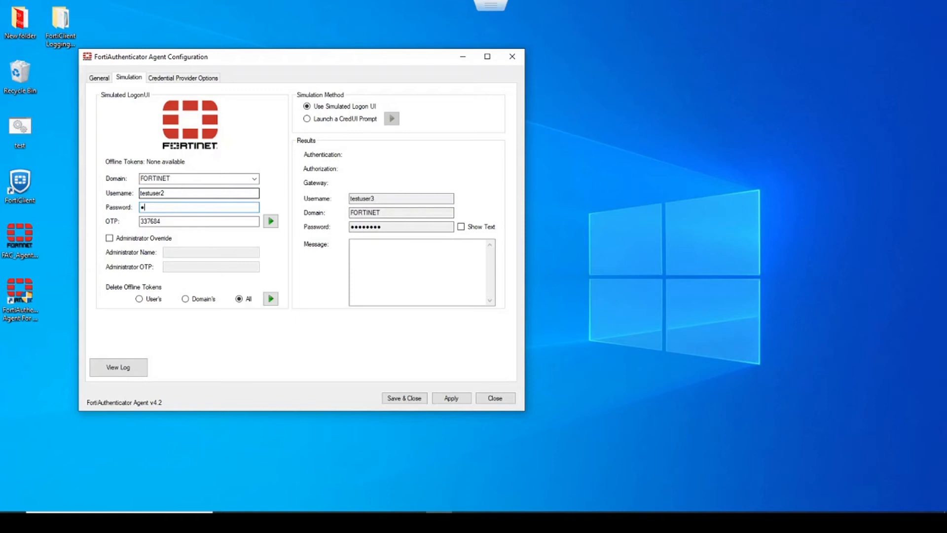
pyautogui.press('Tab')
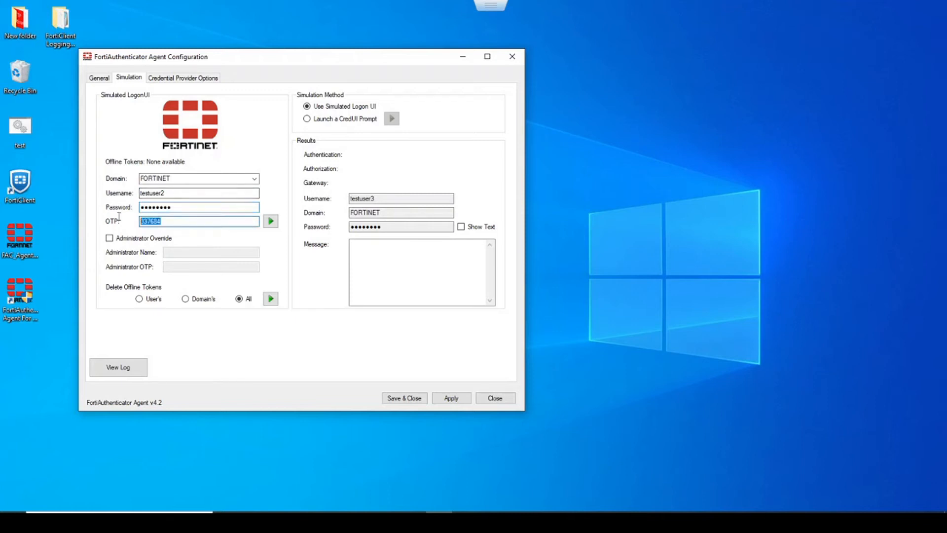
pyautogui.press('BackSpace')
pyautogui.click(271, 222)
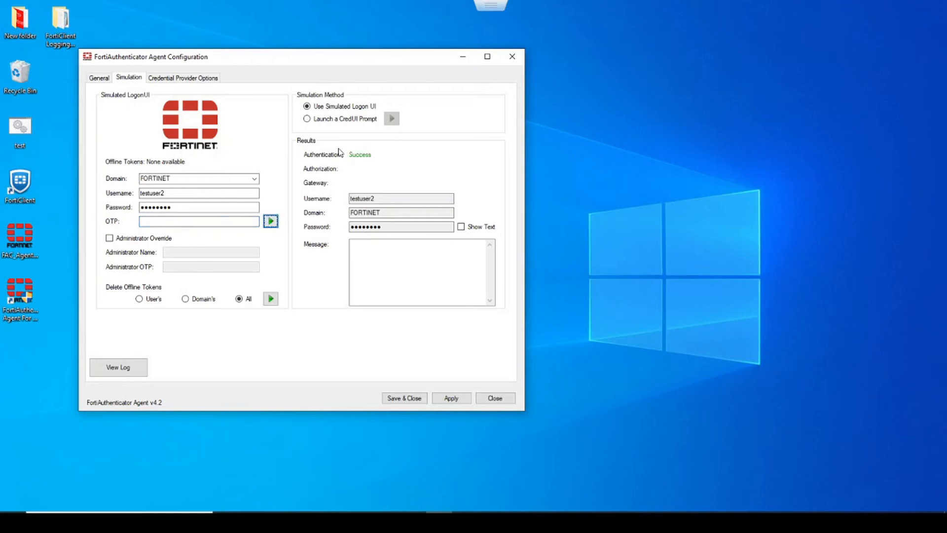
# - Repeat the OTP-less simulated logon for testuser3, then return to the General page
pyautogui.click(185, 194)
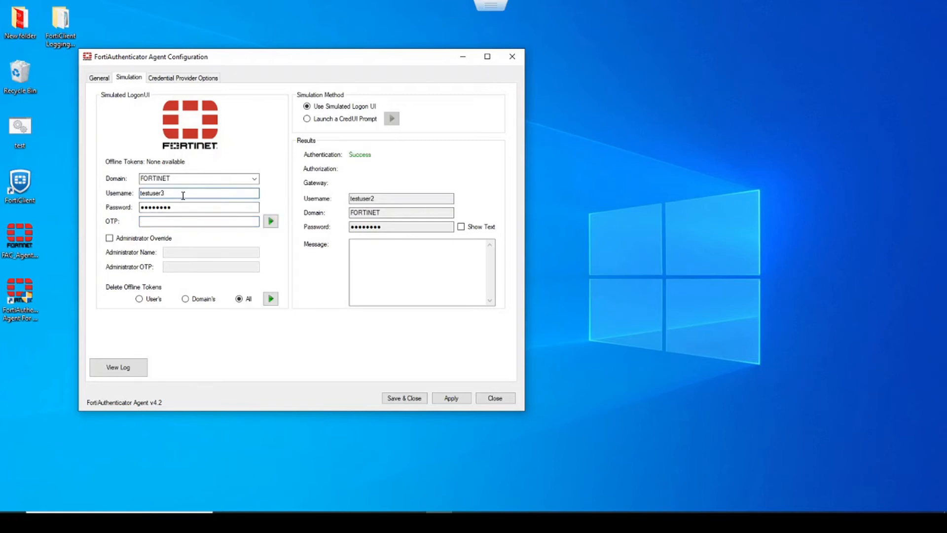
pyautogui.moveTo(181, 206); pyautogui.dragTo(113, 215)
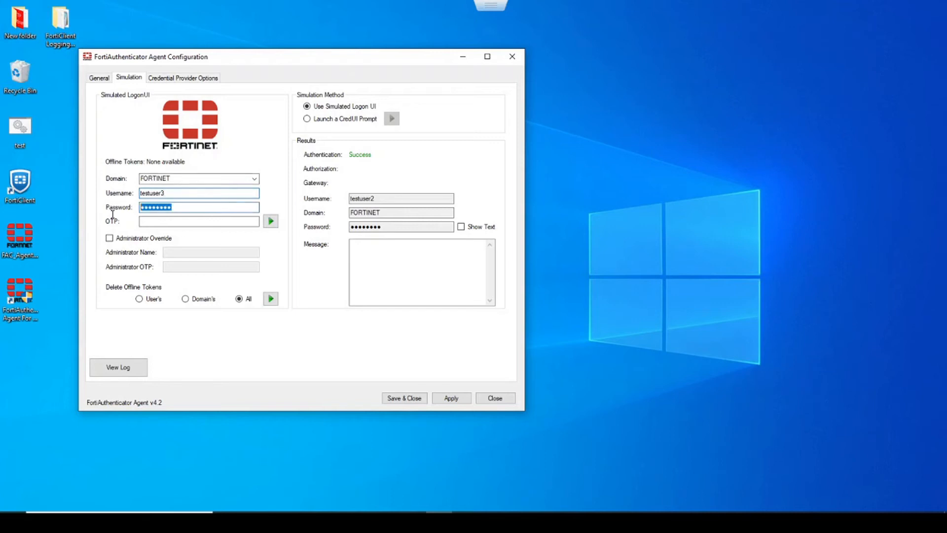
pyautogui.write('••••••••')
pyautogui.click(270, 223)
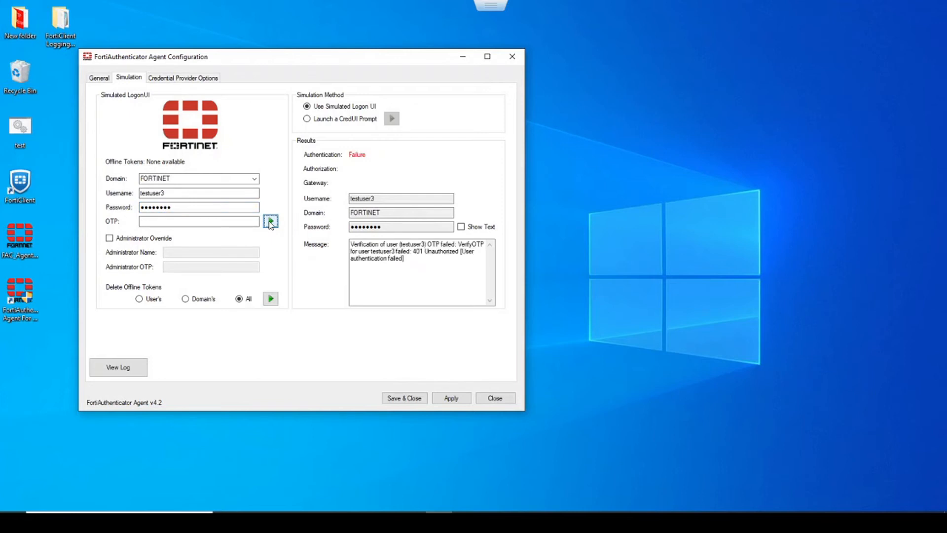
pyautogui.click(100, 77)
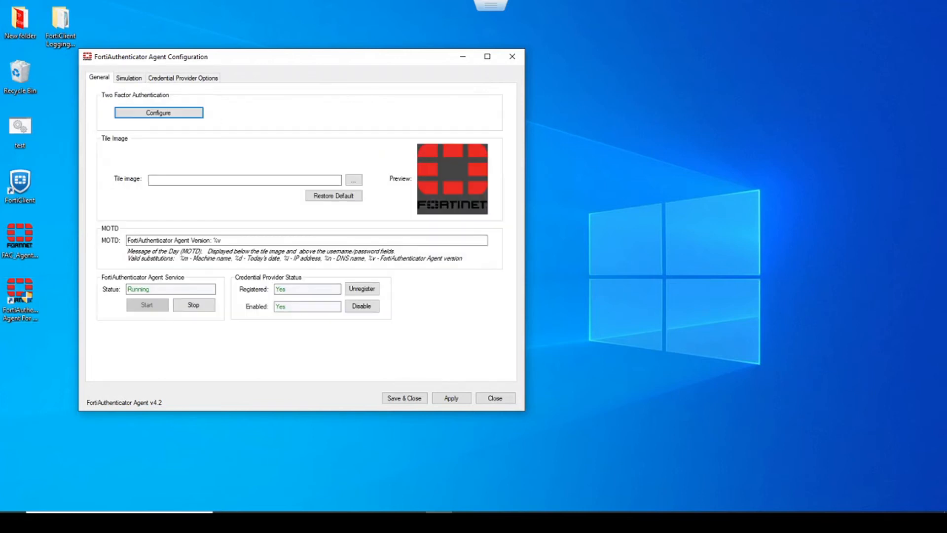
pyautogui.click(174, 115)
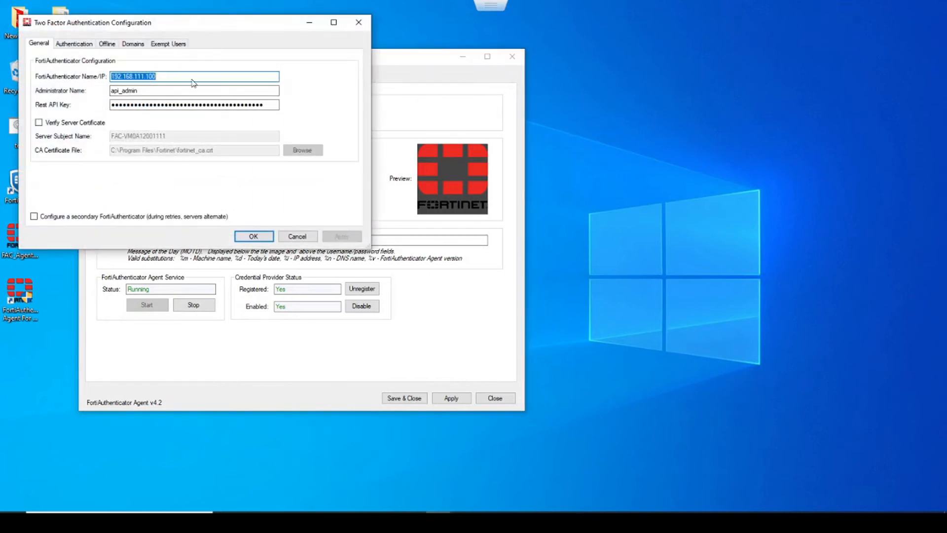
pyautogui.click(243, 153)
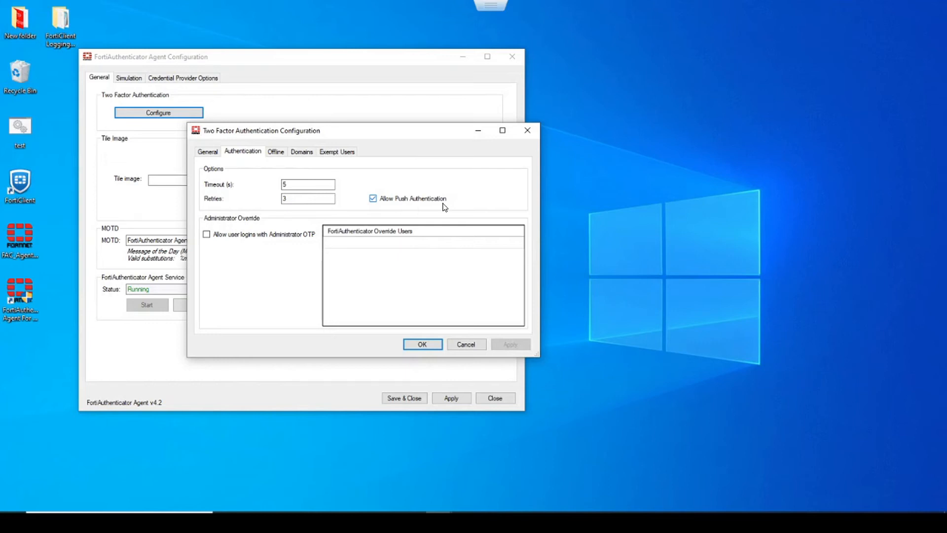
pyautogui.click(423, 344)
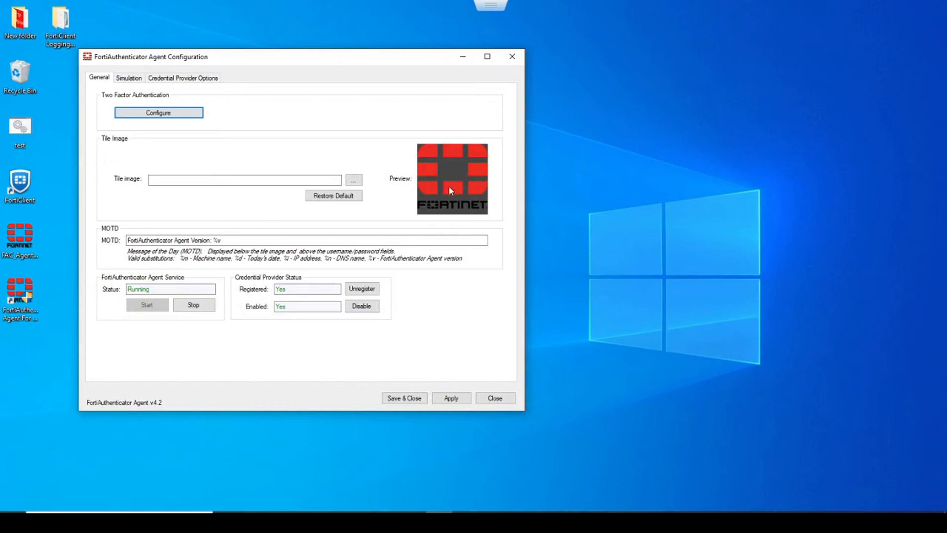
# - Set the agent's tile image to ttp_fortinet_bmp from the Pictures folder and save the setting
pyautogui.click(386, 520)
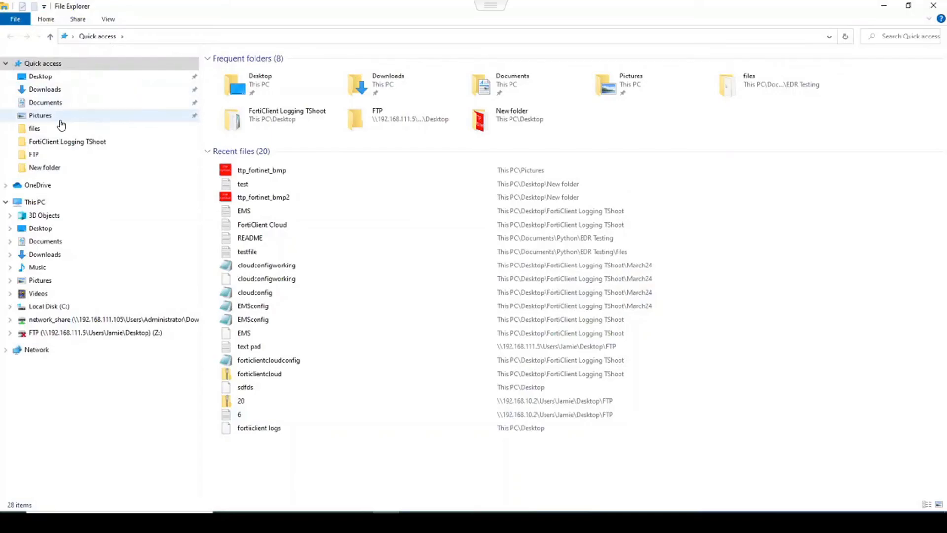
pyautogui.click(116, 115)
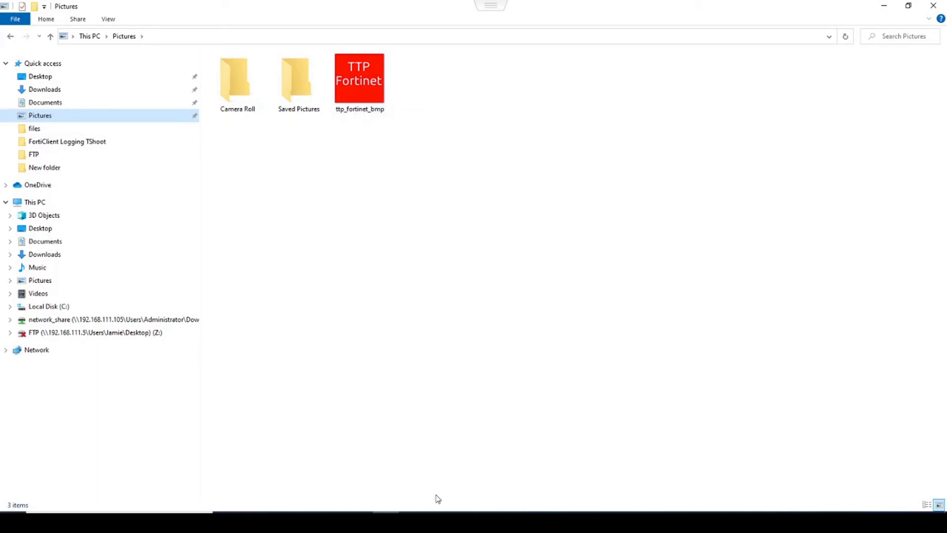
pyautogui.click(438, 521)
pyautogui.click(354, 183)
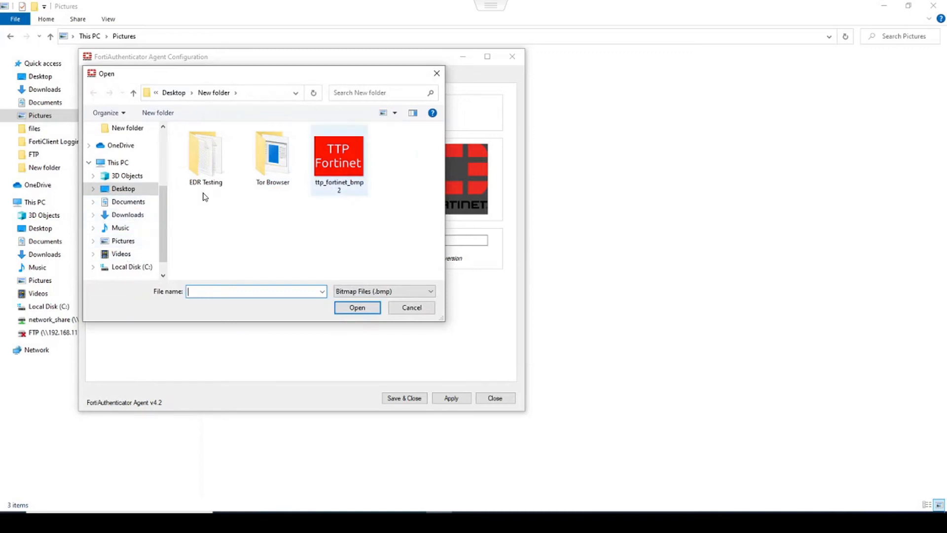
pyautogui.click(127, 241)
pyautogui.click(332, 153)
pyautogui.click(357, 307)
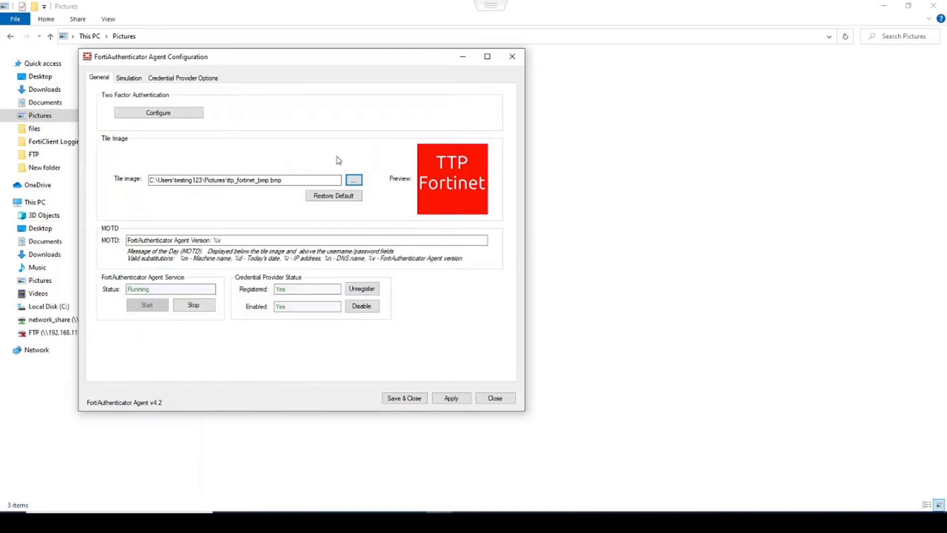
pyautogui.click(450, 398)
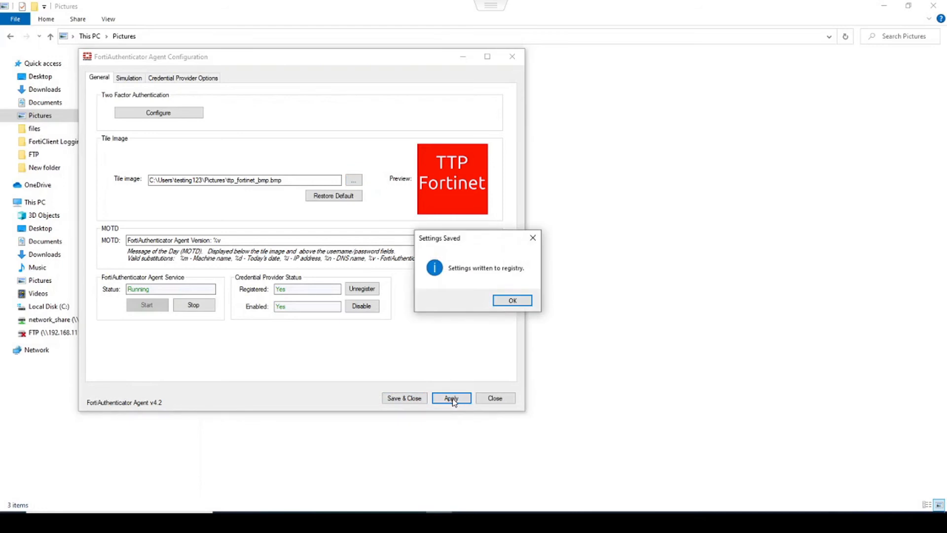
pyautogui.click(513, 301)
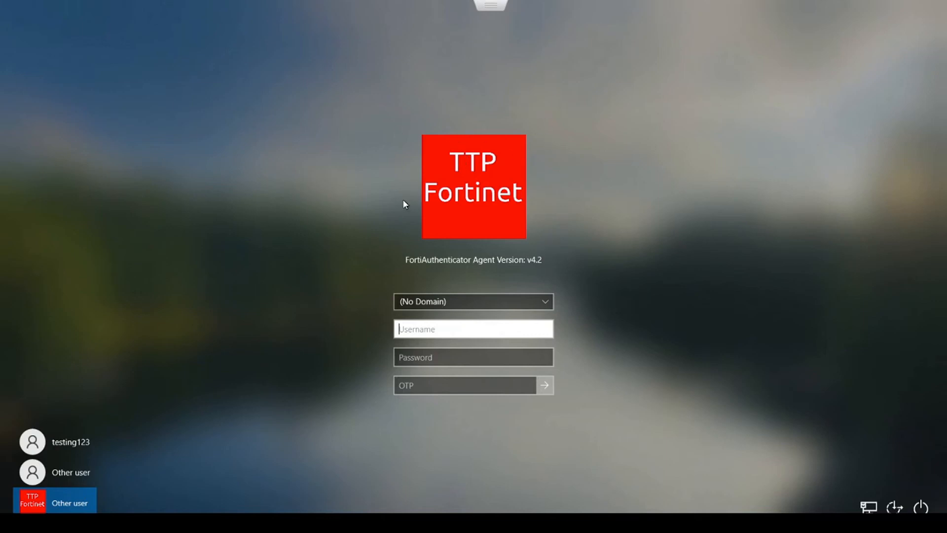
# - Sign in with the local account by entering its password
pyautogui.click(84, 446)
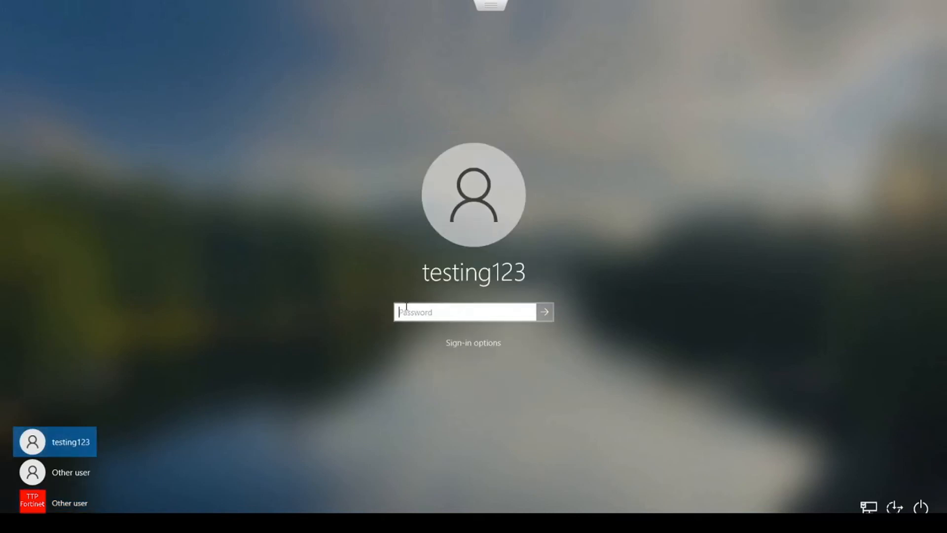
pyautogui.write('••••••')
pyautogui.press('Return')
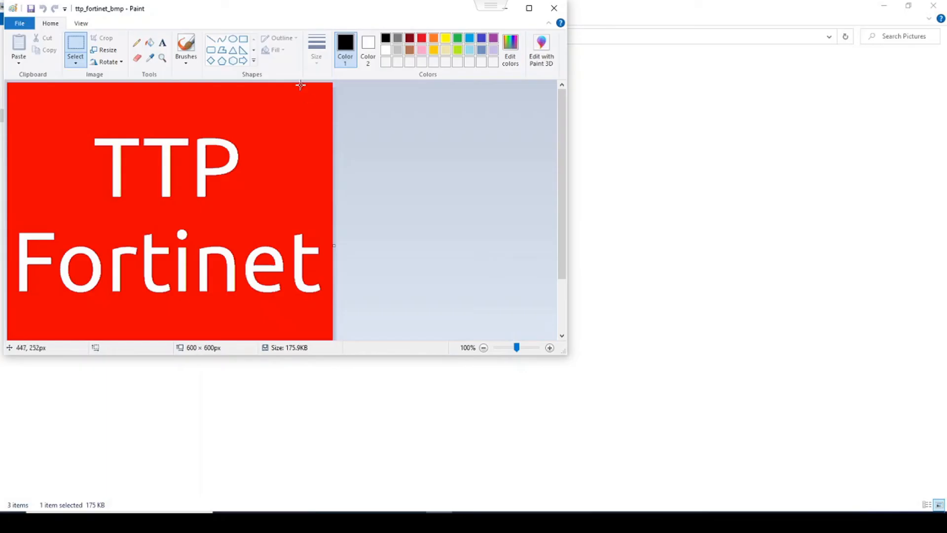
# - Resize the selected TTP Fortinet image to 55%, crop the canvas to it, and save
pyautogui.moveTo(330, 84)
pyautogui.mouseDown()
pyautogui.moveTo(143, 298)
pyautogui.moveTo(55, 339)
pyautogui.moveTo(7, 376)
pyautogui.mouseUp()
pyautogui.click(104, 50)
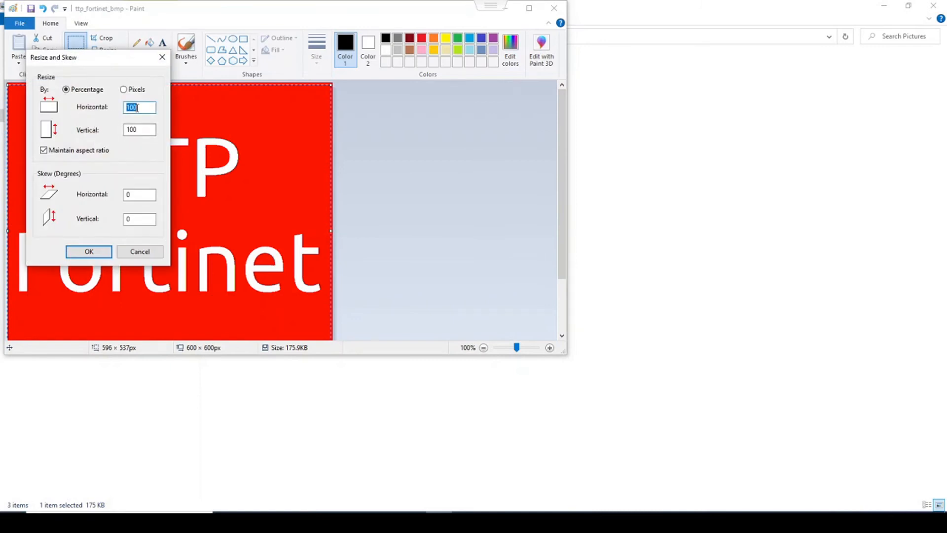
pyautogui.write('55')
pyautogui.press('Return')
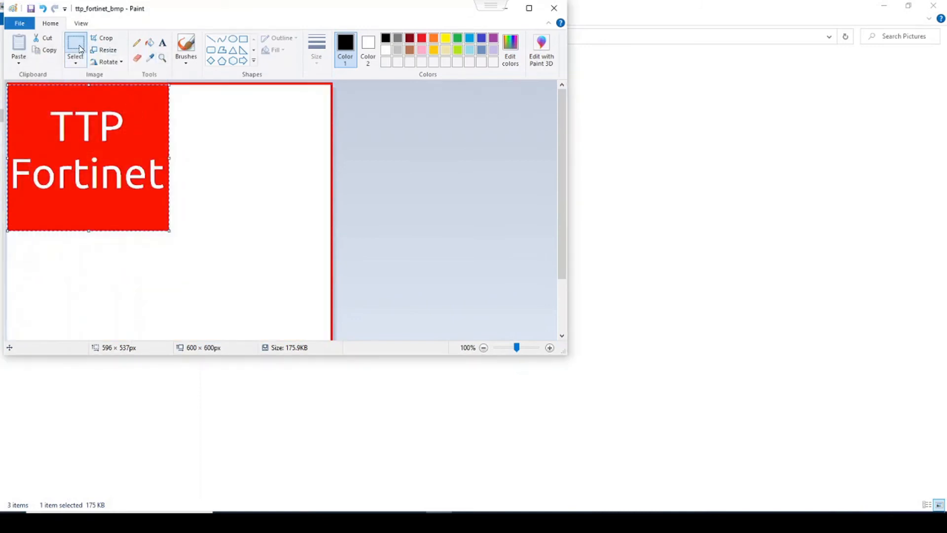
pyautogui.click(103, 39)
pyautogui.click(20, 23)
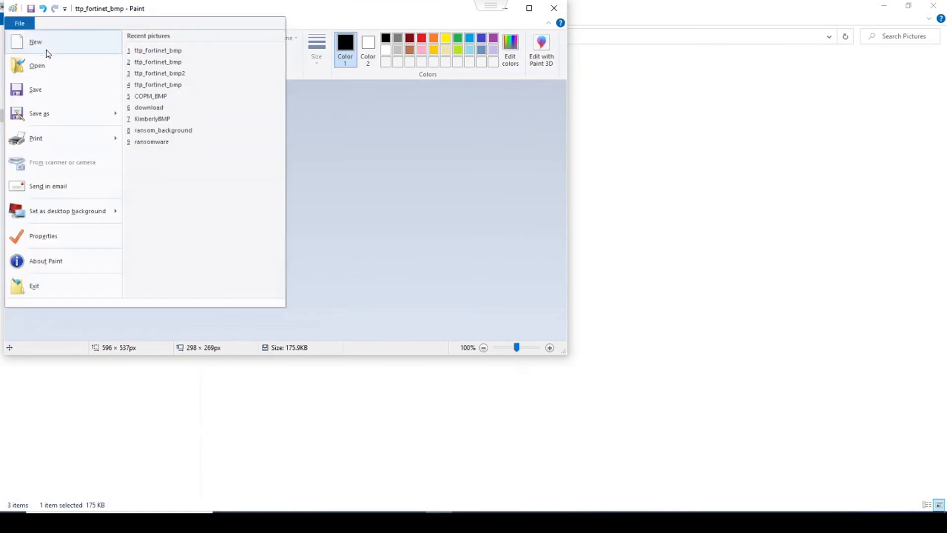
pyautogui.click(39, 98)
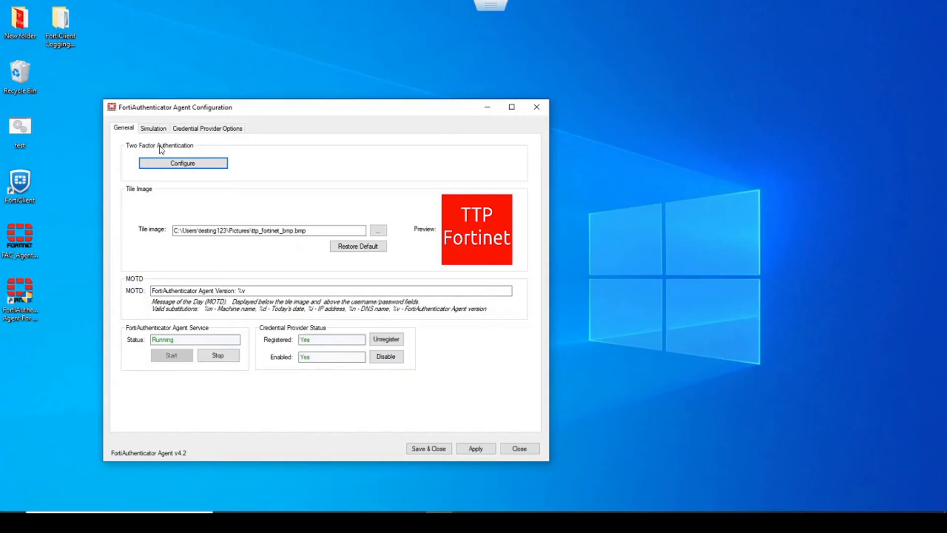
# - Choose FORTINET as the default logon domain on the Domains settings, apply, then Save & Close
pyautogui.click(163, 163)
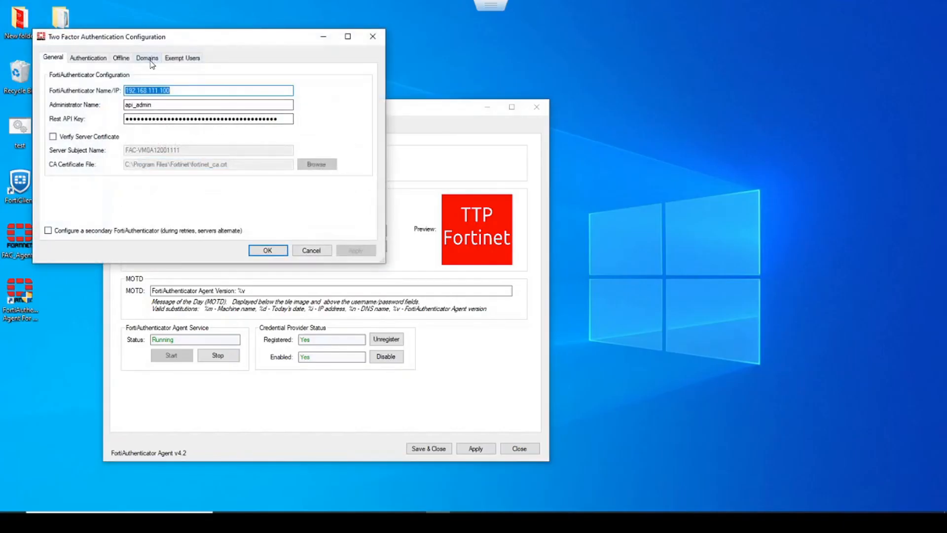
pyautogui.click(153, 58)
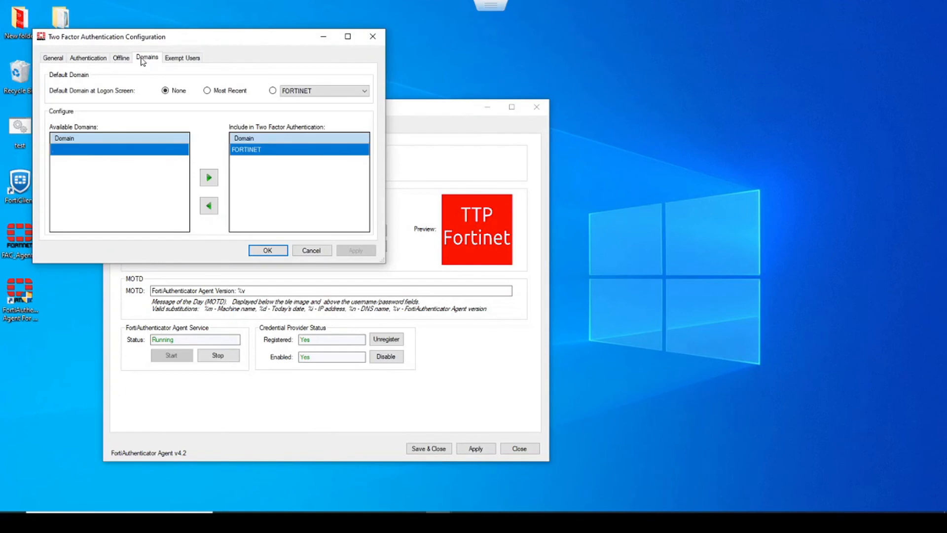
pyautogui.moveTo(177, 38); pyautogui.dragTo(270, 108)
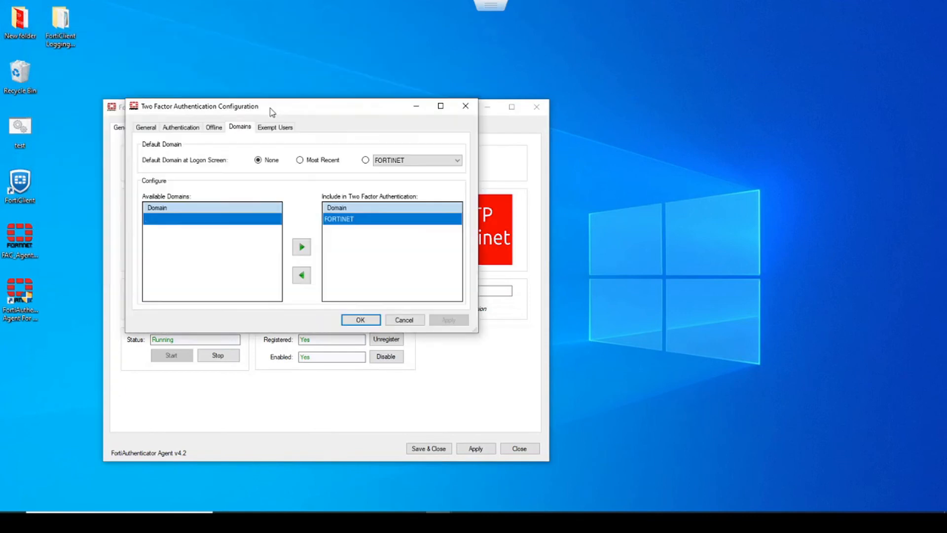
pyautogui.click(366, 160)
pyautogui.click(409, 160)
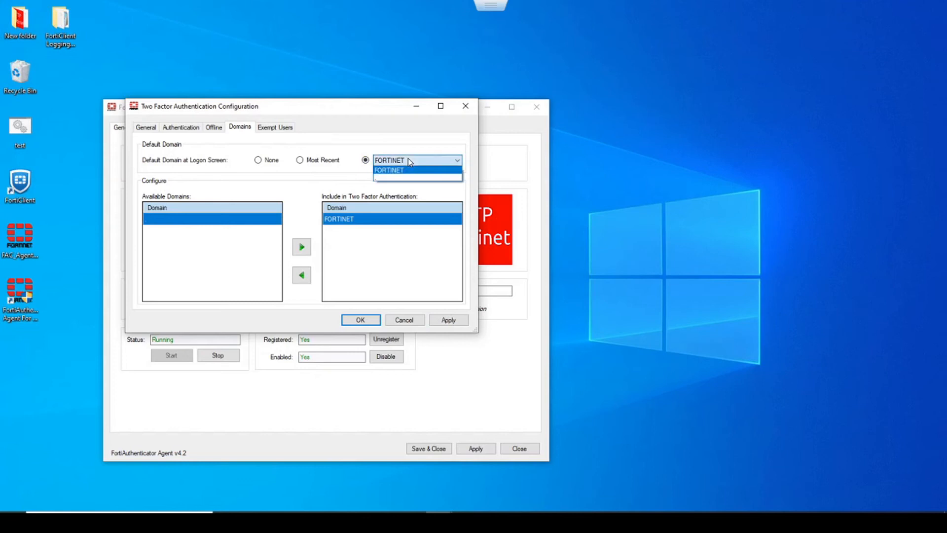
pyautogui.click(396, 113)
pyautogui.click(448, 320)
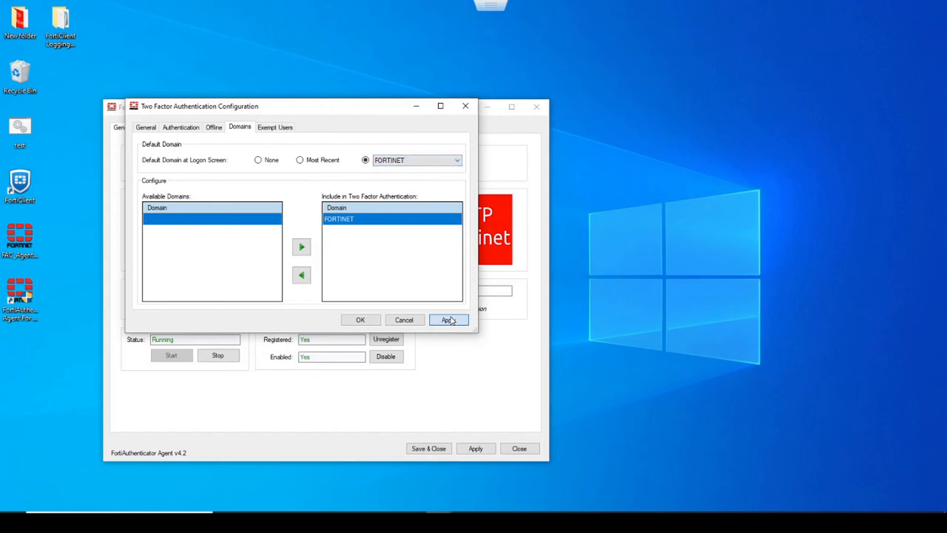
pyautogui.click(360, 320)
pyautogui.click(474, 448)
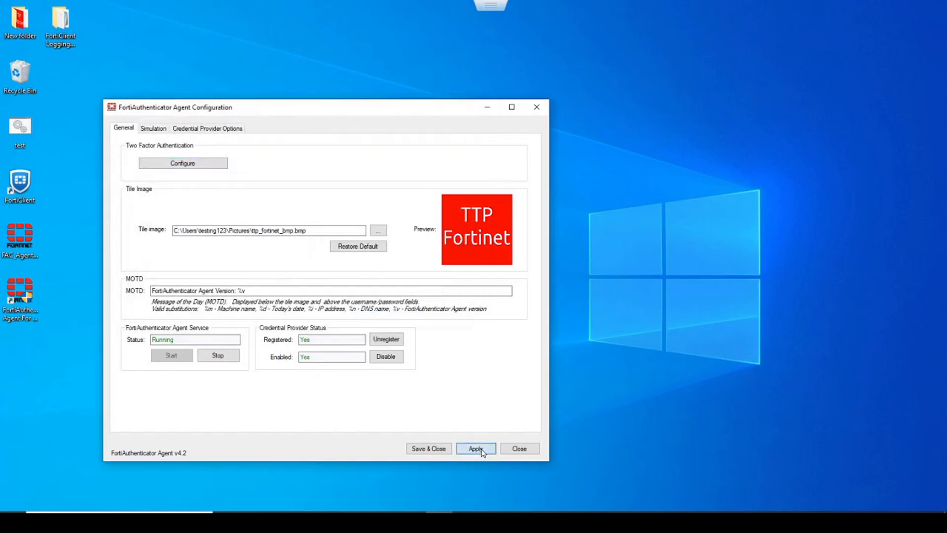
pyautogui.click(428, 449)
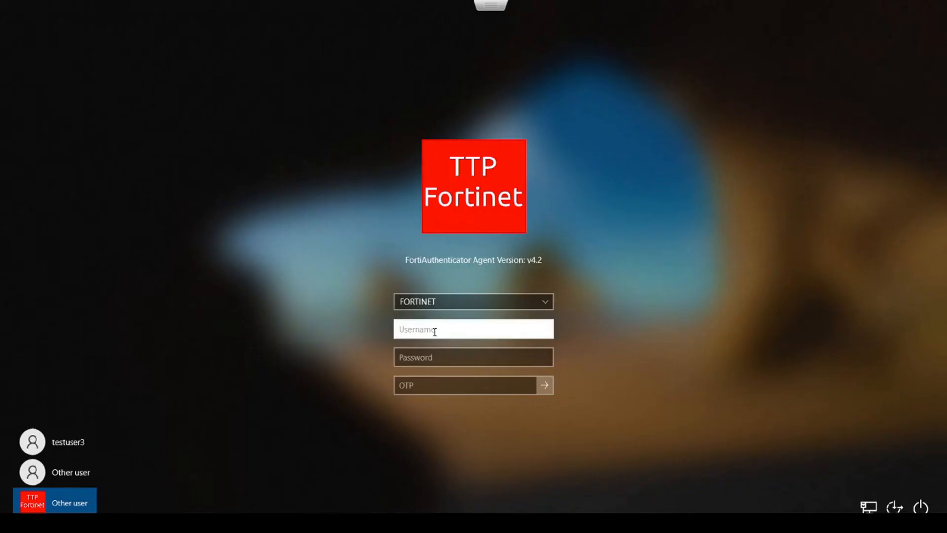
# - Sign in as testuser3 with the account password and an empty OTP, awaiting push approval
pyautogui.write('testuser3')
pyautogui.press('Tab')
pyautogui.write('••••••••')
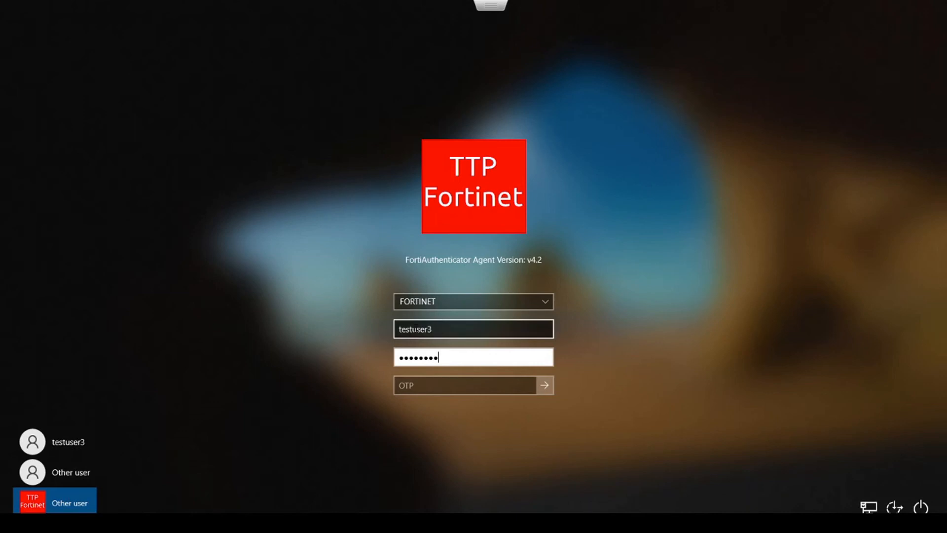
pyautogui.click(435, 385)
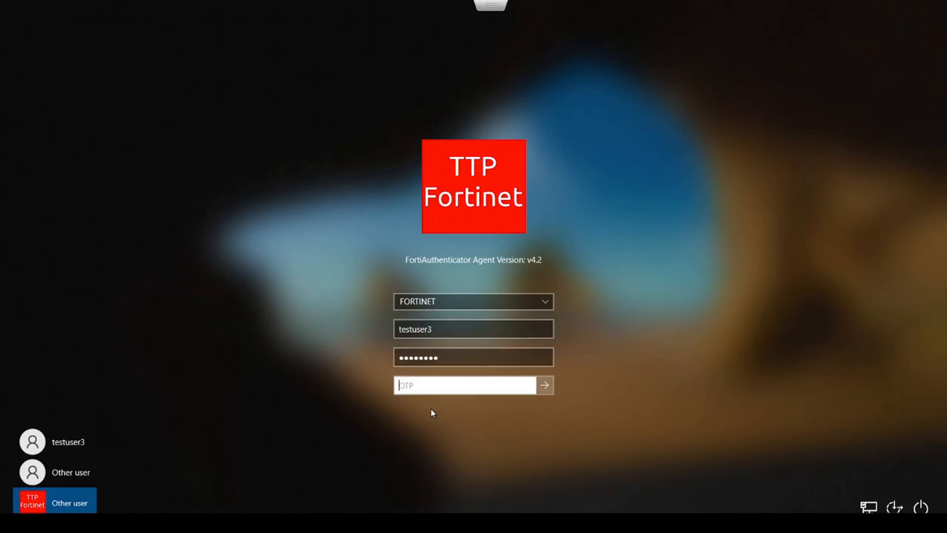
pyautogui.write('•••••')
pyautogui.press('BackSpace')
pyautogui.press('BackSpace')
pyautogui.press('BackSpace')
pyautogui.press('BackSpace')
pyautogui.press('BackSpace')
pyautogui.press('Return')
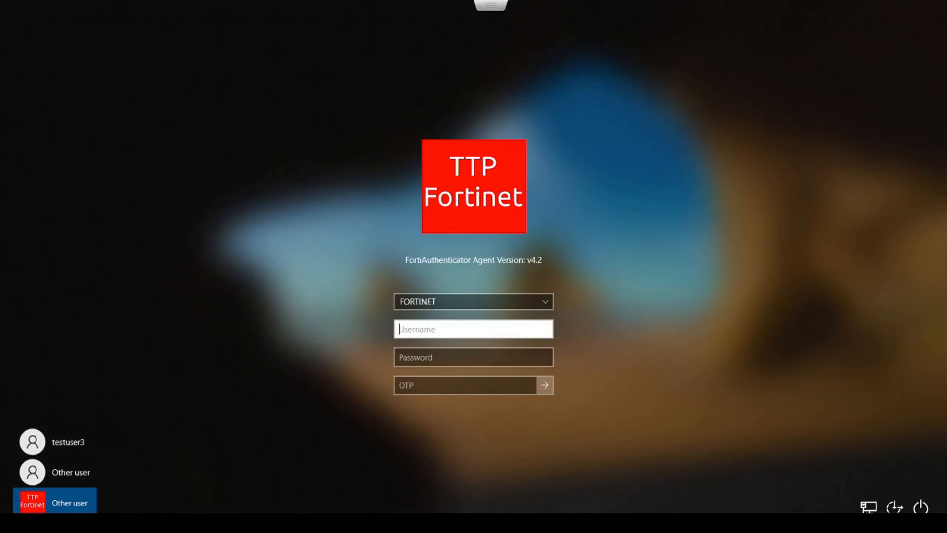
# - Sign in as testuser2 using only the account password, with no OTP
pyautogui.write('test')
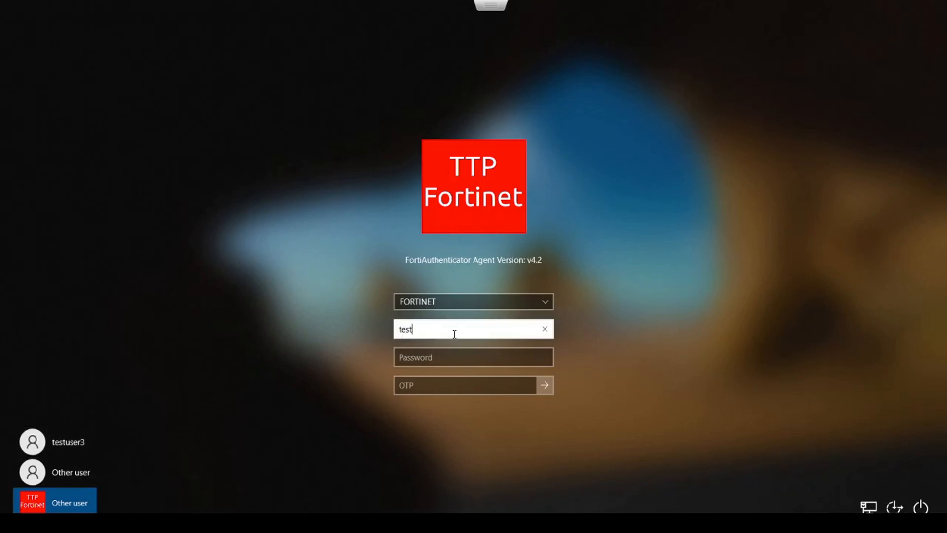
pyautogui.write('user2')
pyautogui.press('Tab')
pyautogui.write('Password')
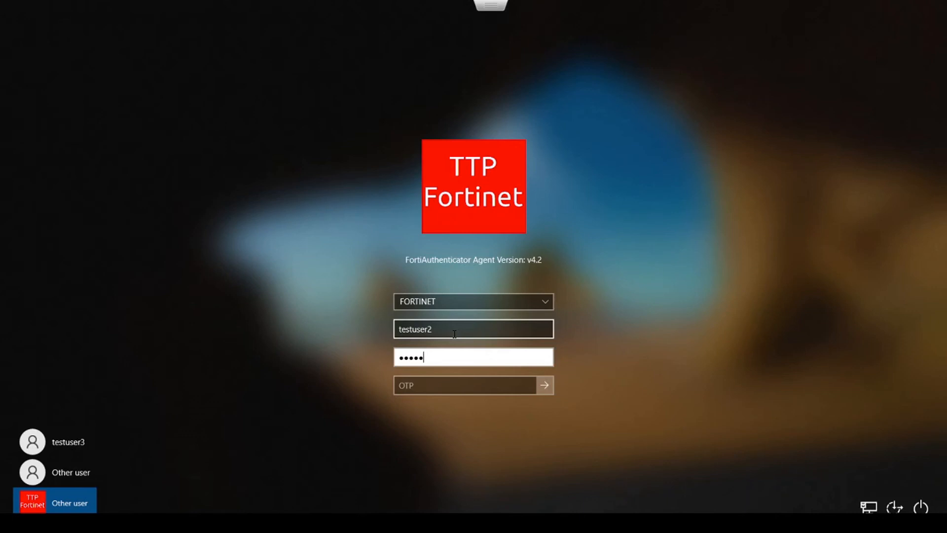
pyautogui.press('Return')
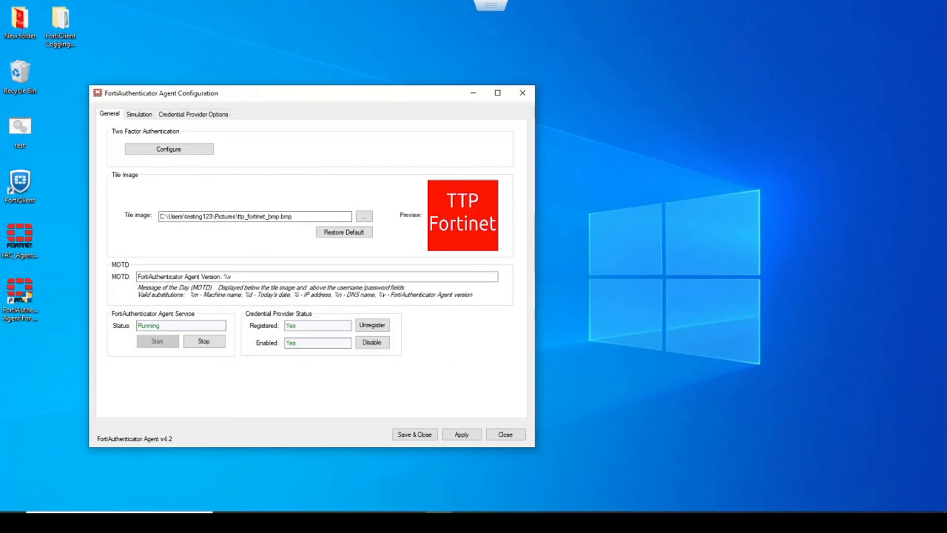
# - Uncheck Permit Built-in Password Providers, then Save & Close and confirm with Yes
pyautogui.click(199, 116)
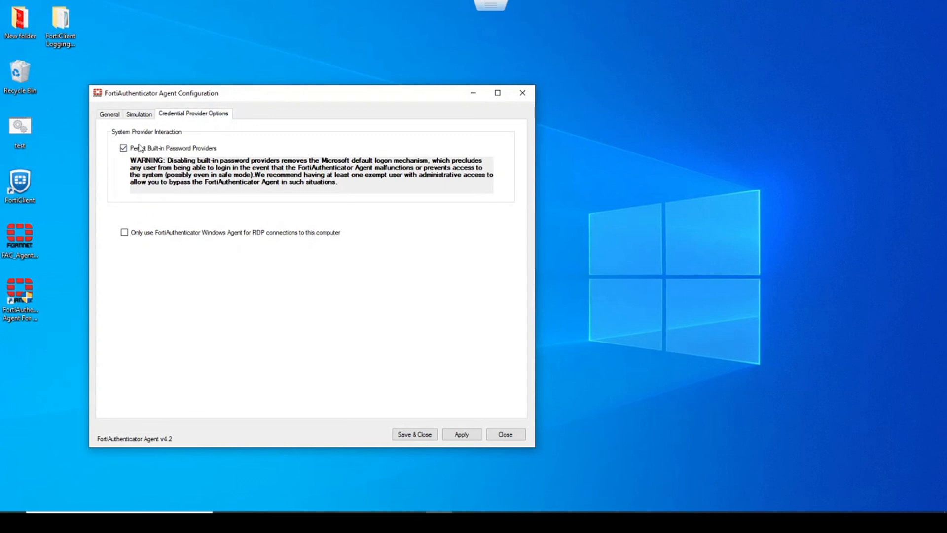
pyautogui.click(125, 149)
pyautogui.click(422, 437)
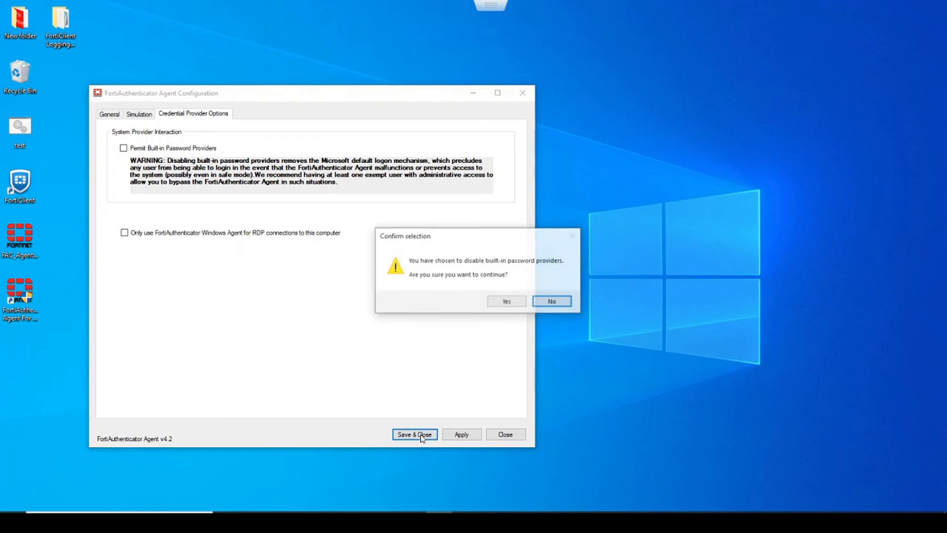
pyautogui.click(506, 301)
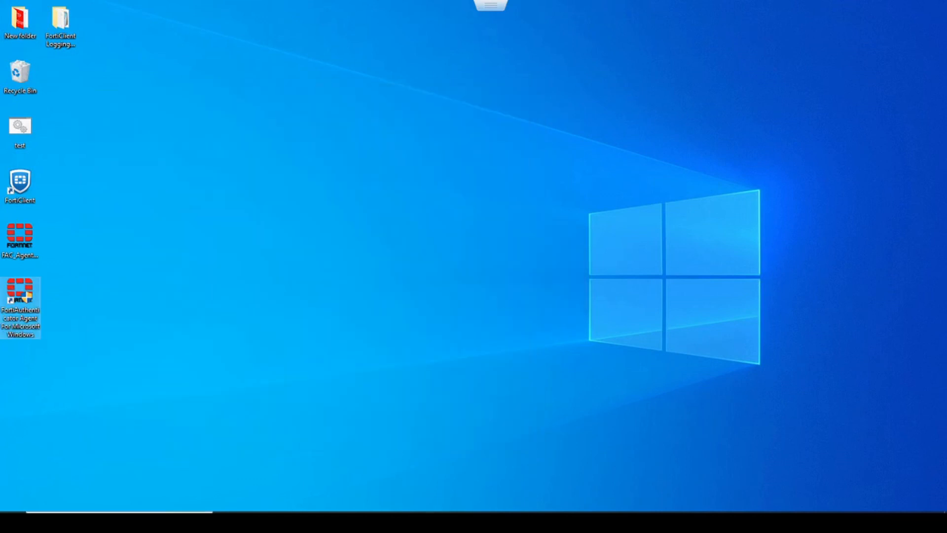
# - Sign out via the Start menu account options and dismiss the lock screen
pyautogui.click(12, 505)
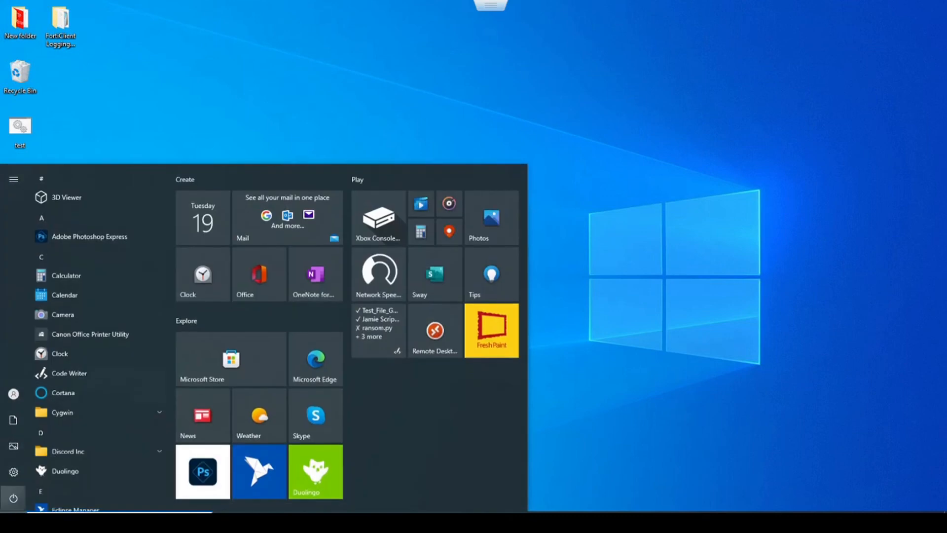
pyautogui.moveTo(13, 498)
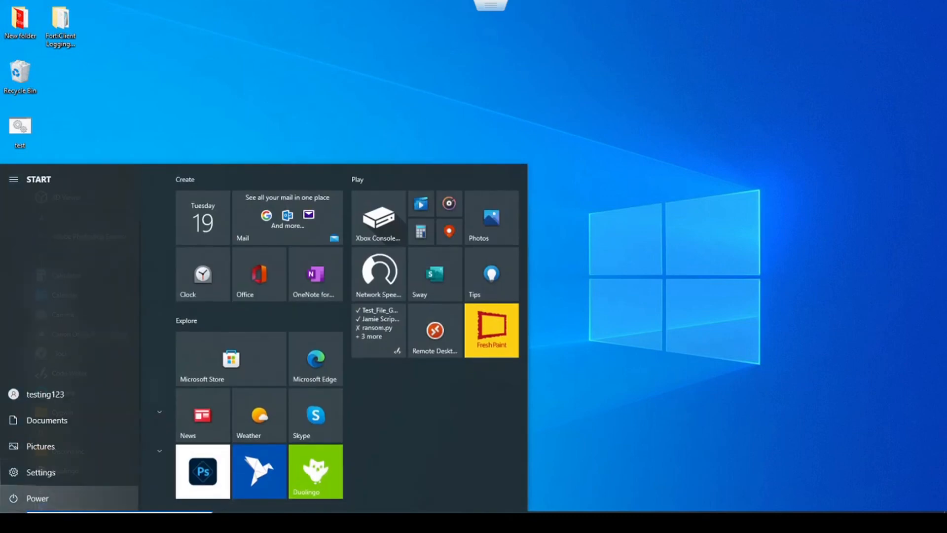
pyautogui.click(70, 403)
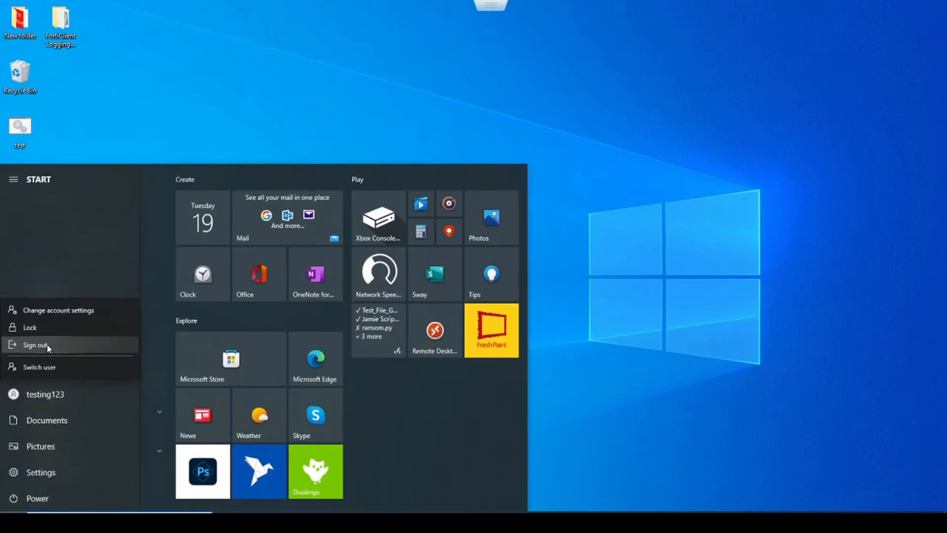
pyautogui.click(36, 345)
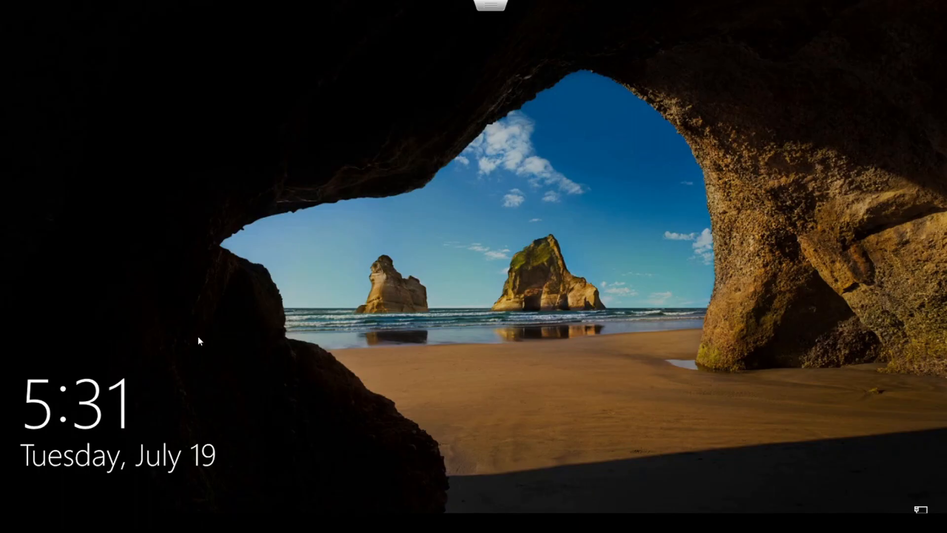
pyautogui.click(198, 295)
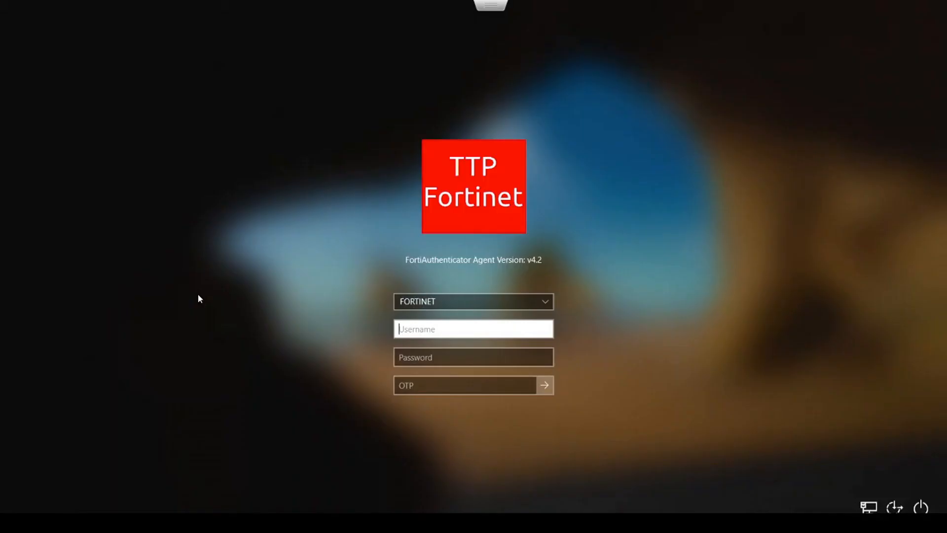